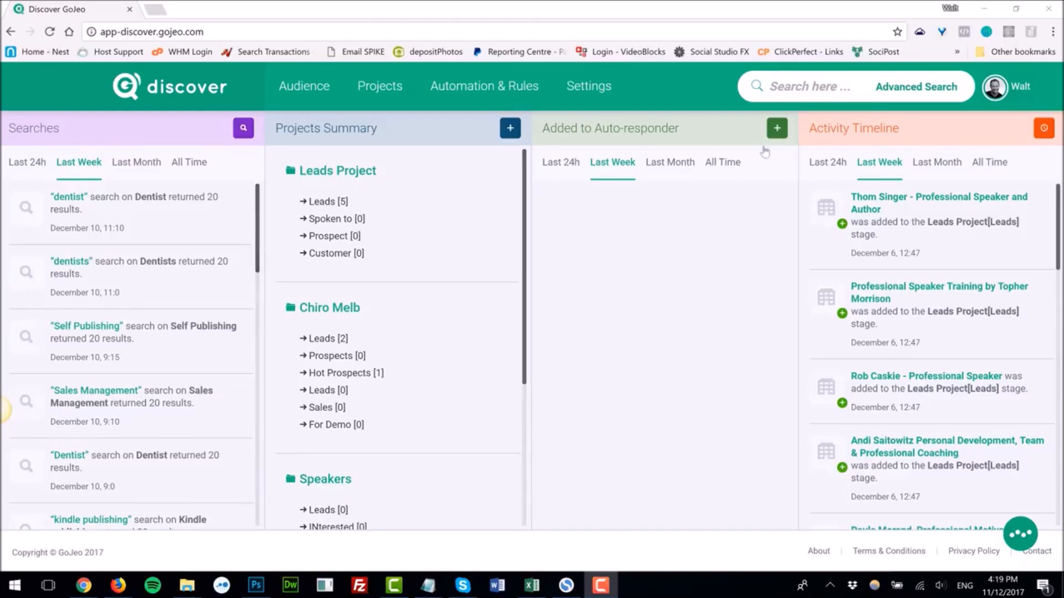
Step: Start an advanced prospect search for the keyword Builders
left_click(782, 96)
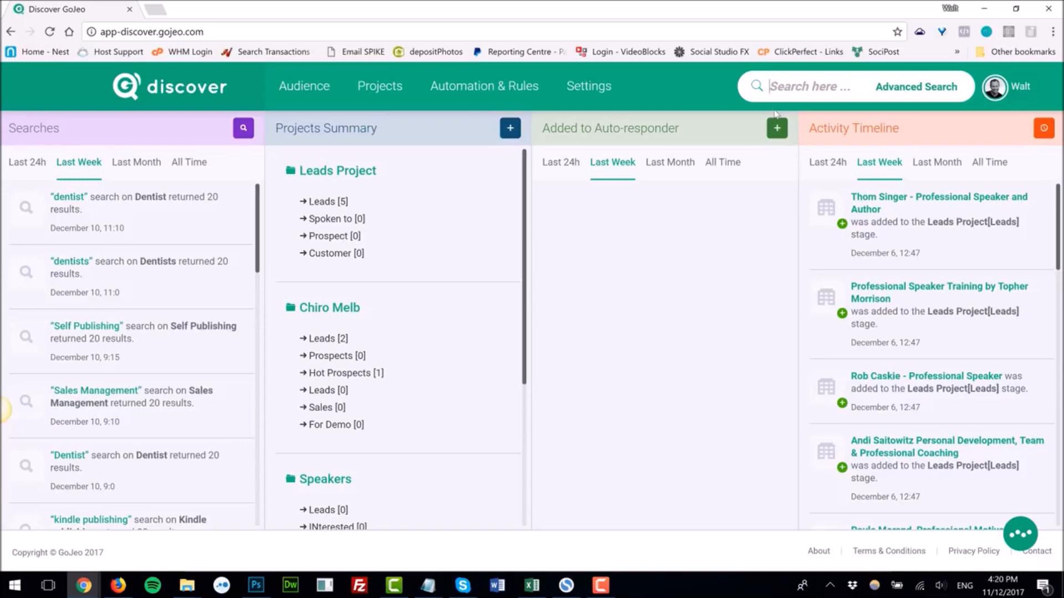
type("Builders")
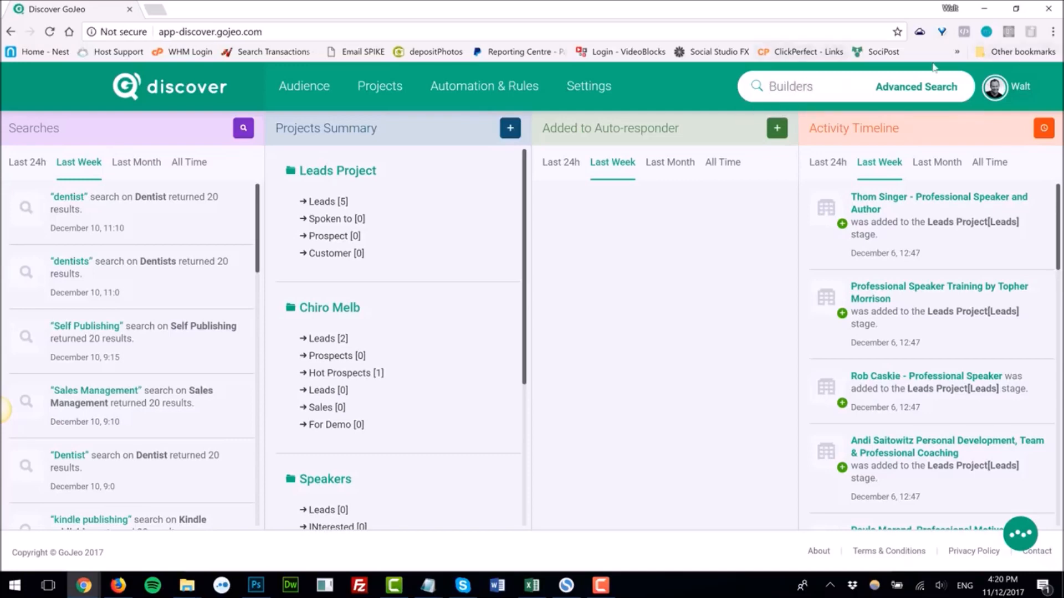
left_click(915, 88)
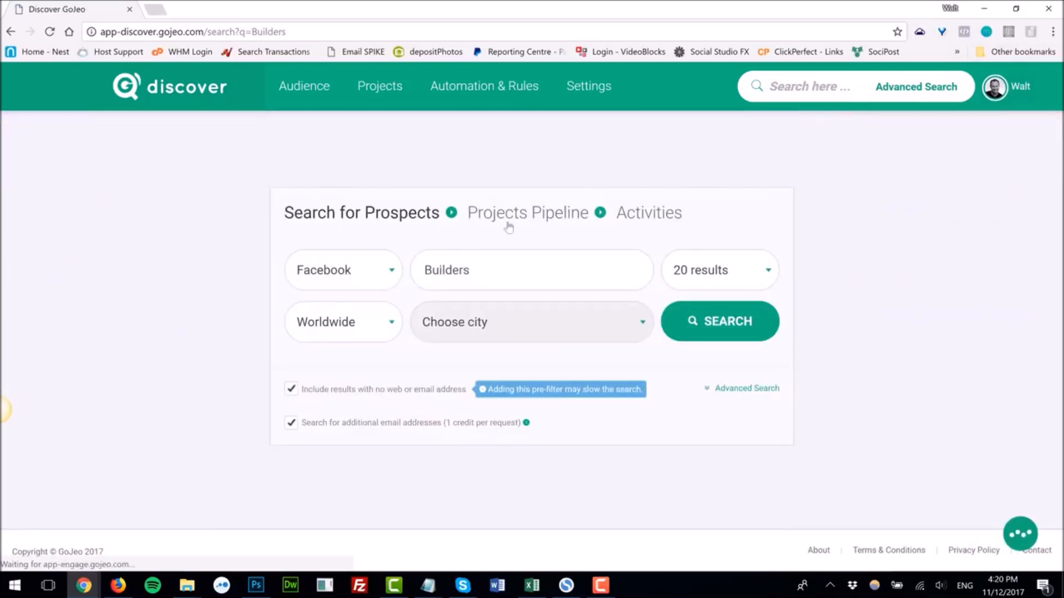
Step: Keep Facebook as the source and set the search country to United States
left_click(378, 279)
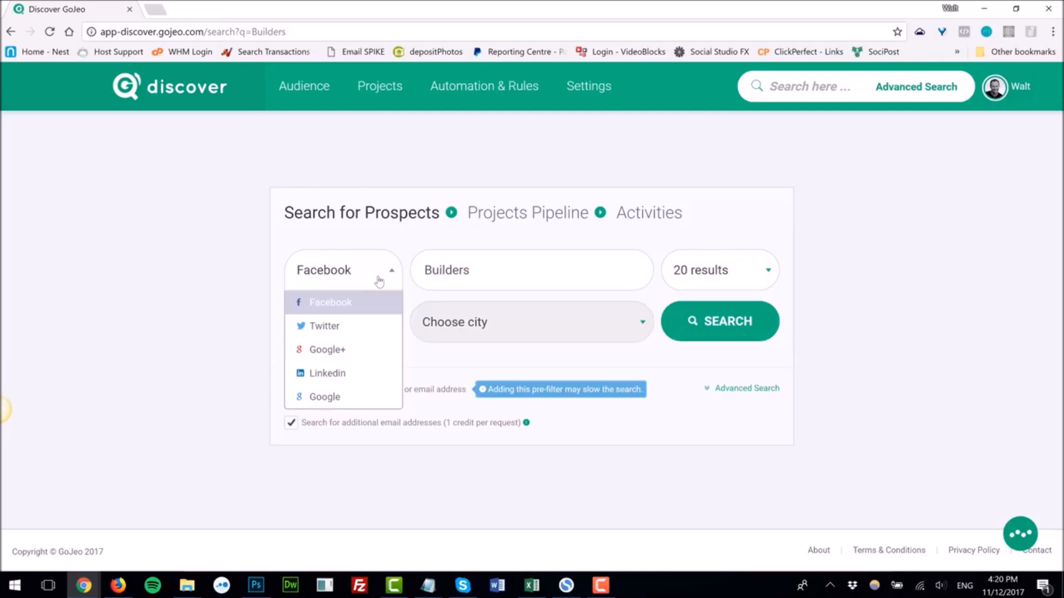
left_click(480, 248)
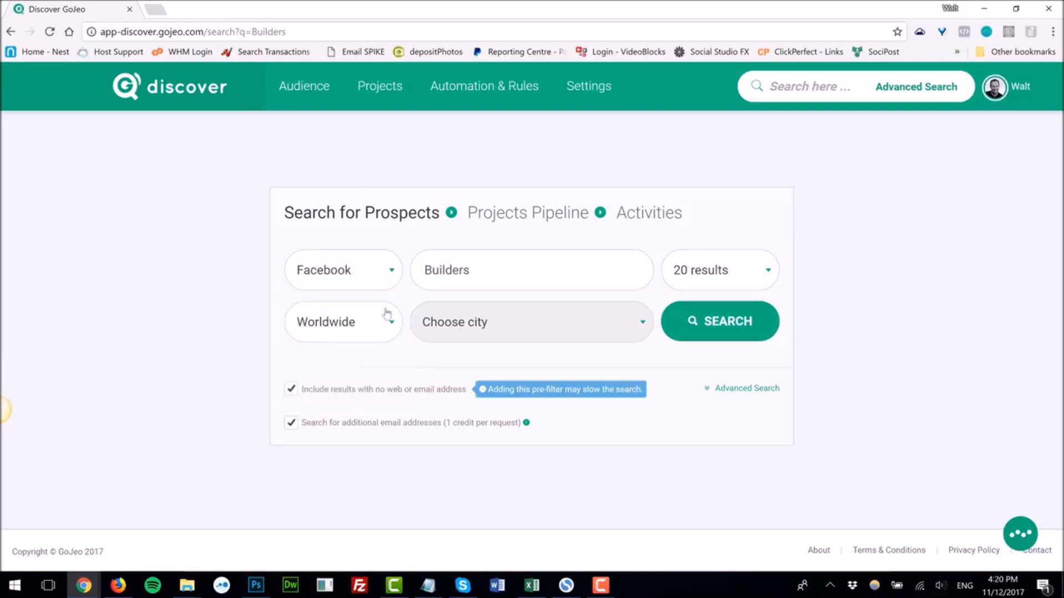
left_click(380, 328)
left_click(338, 447)
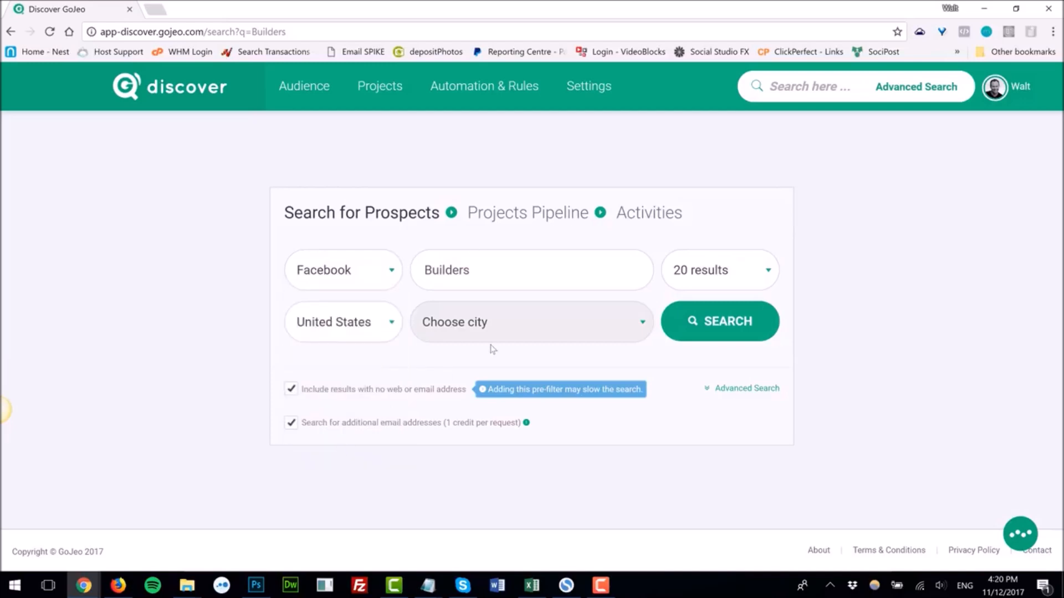
Step: Set the city to Denver and run the prospect search
left_click(532, 326)
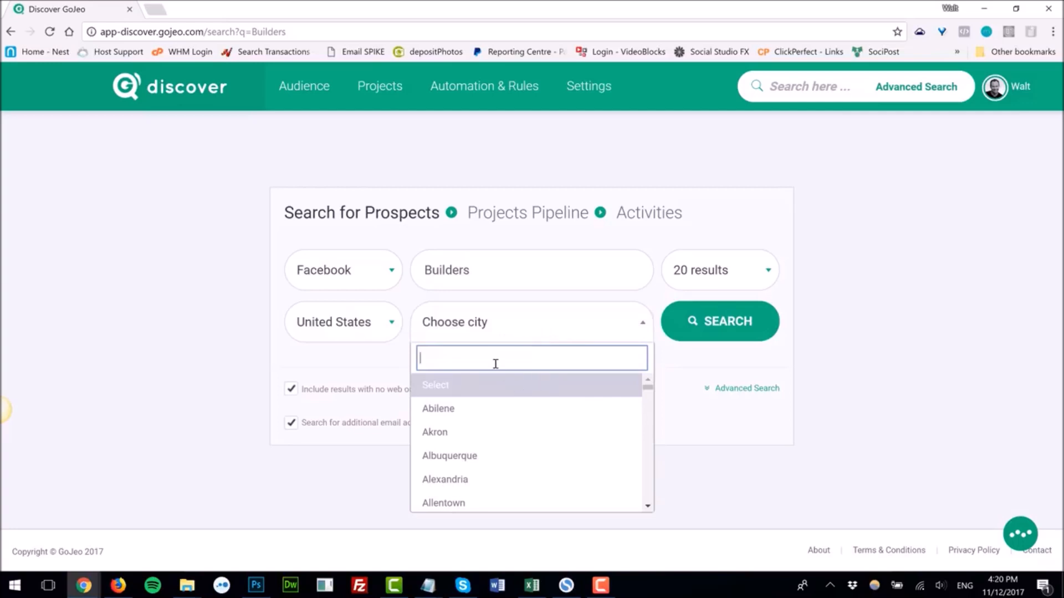
type("den")
left_click(474, 410)
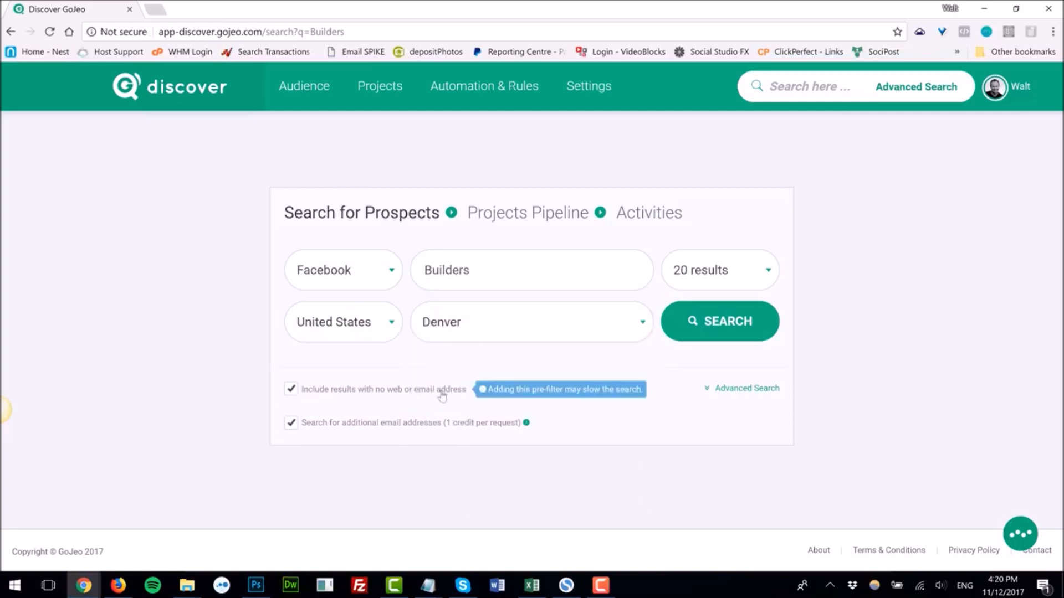
left_click(723, 391)
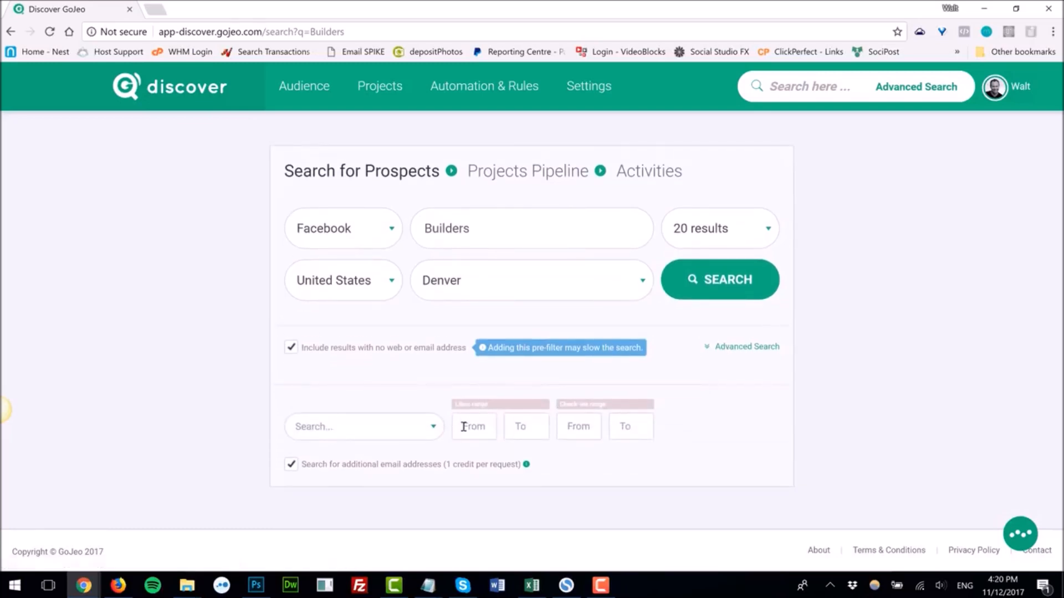
left_click(721, 292)
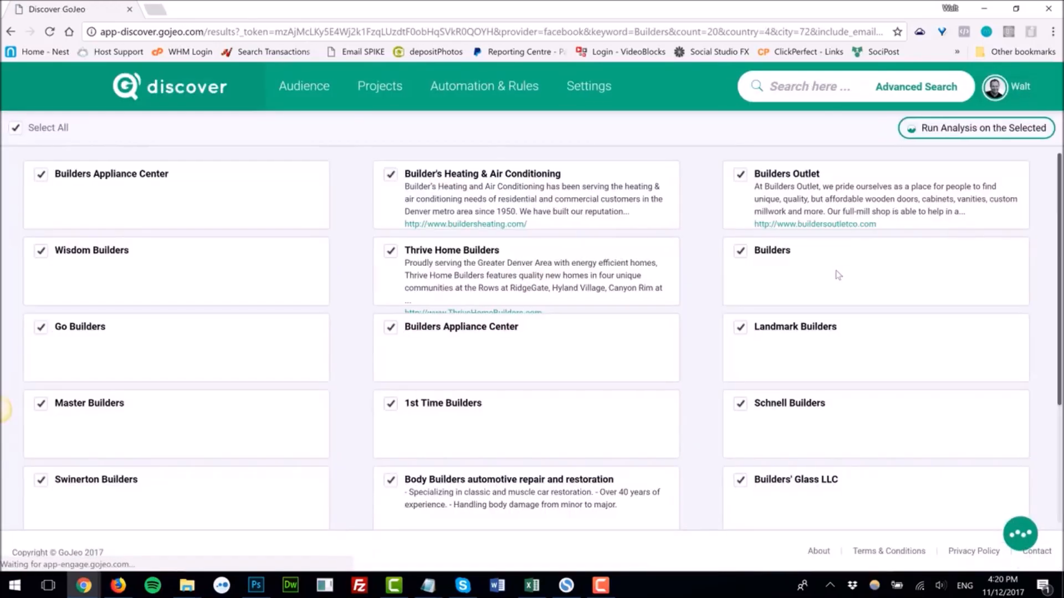
Step: Deselect all returned Builders results
scroll(585, 382, "down", 3)
scroll(586, 379, "up", 2)
scroll(587, 378, "up", 1)
left_click(16, 127)
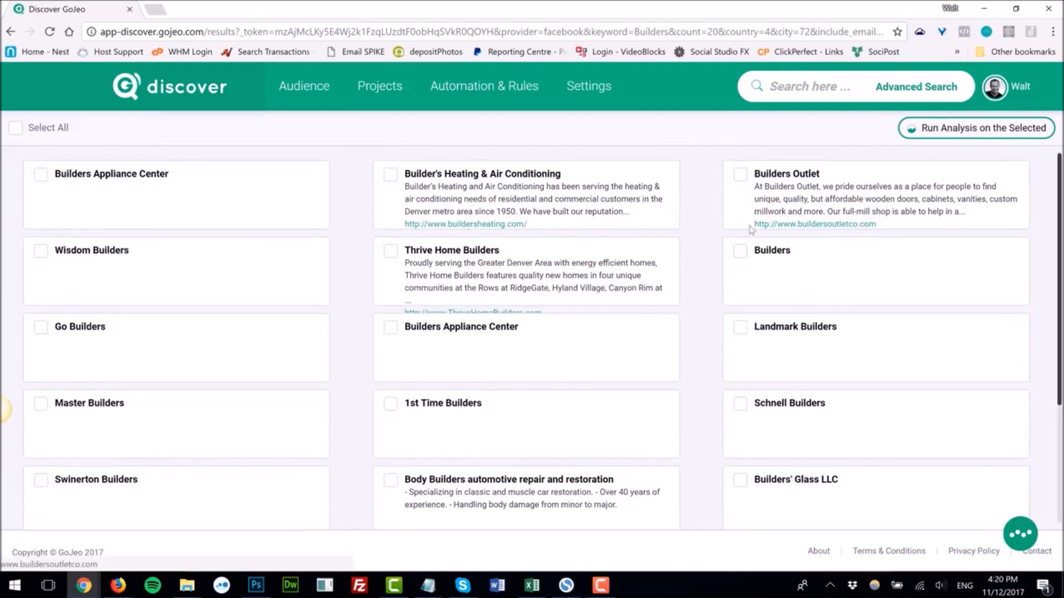
Step: Select Builder's Heating & Air Conditioning, Thrive Home Builders, Builders Outlet, Pradell Builders, BLVD Builders and Home Builders Association, then run analysis on them
left_click(392, 175)
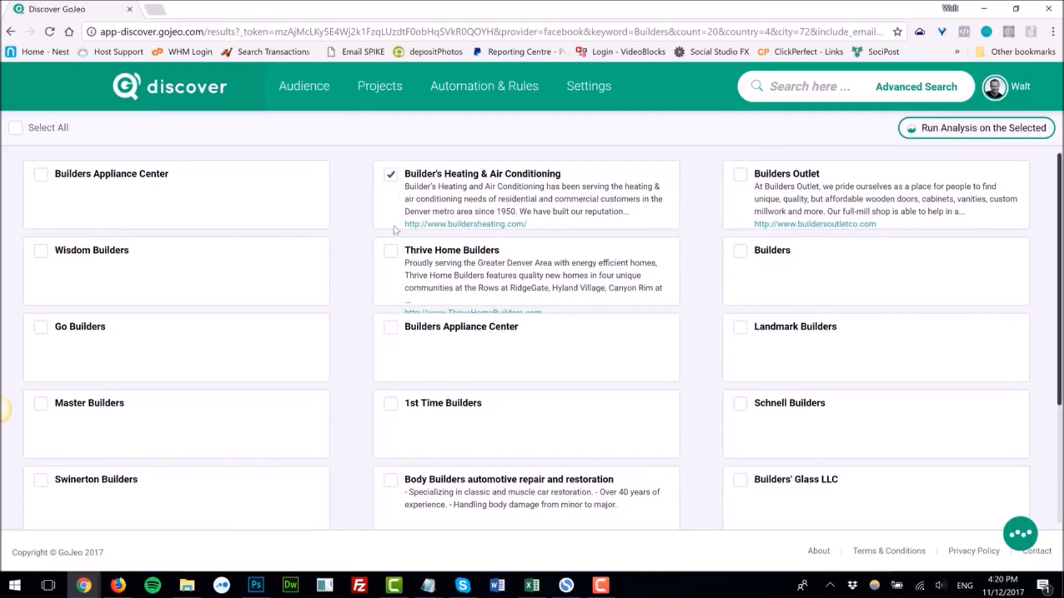
left_click(392, 254)
left_click(738, 177)
scroll(820, 349, "down", 3)
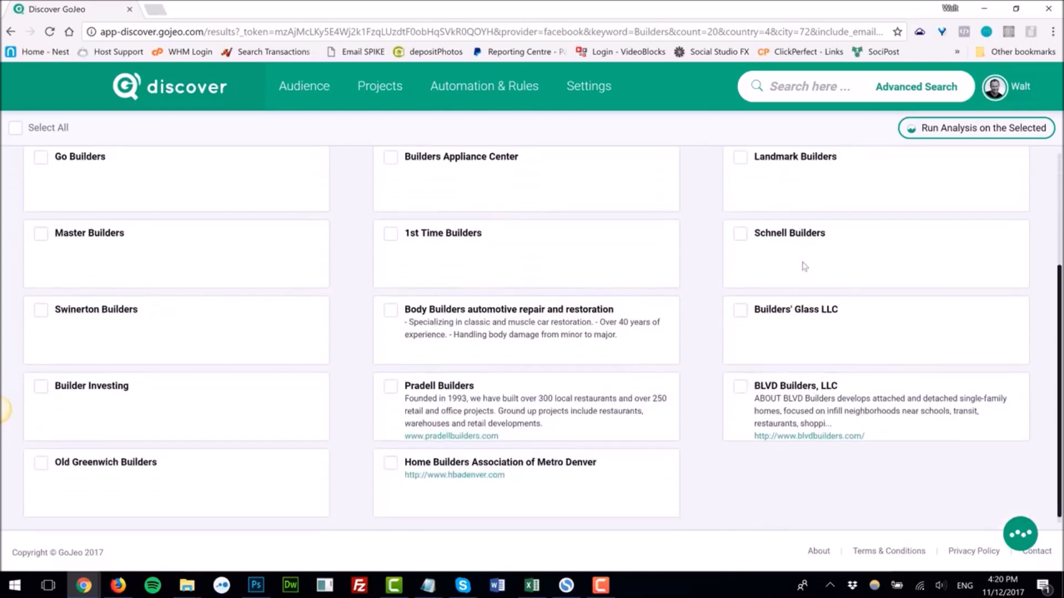
left_click(391, 377)
left_click(392, 455)
left_click(742, 381)
scroll(557, 277, "up", 3)
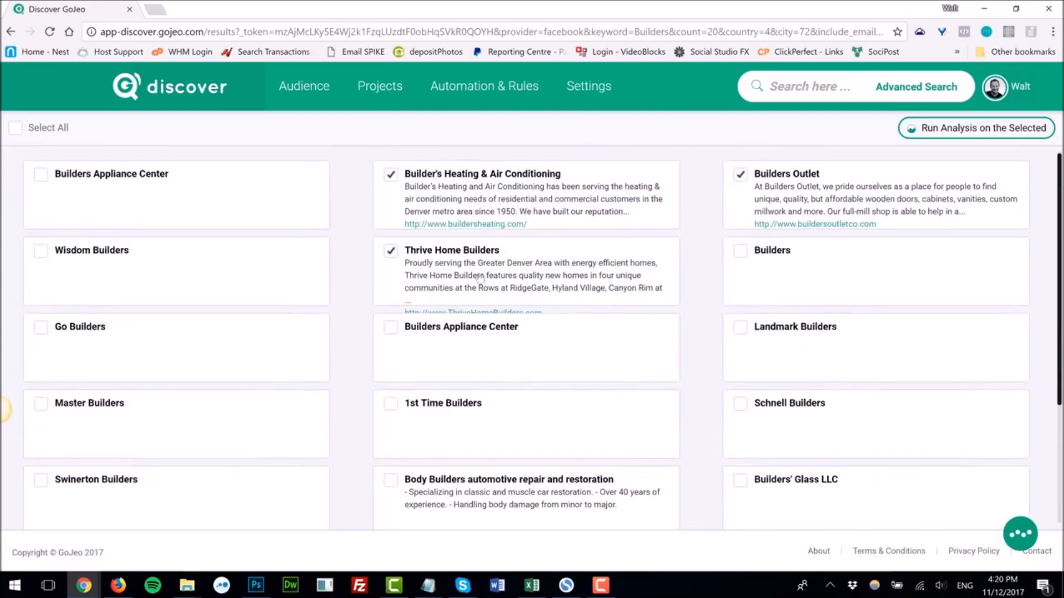
left_click(956, 133)
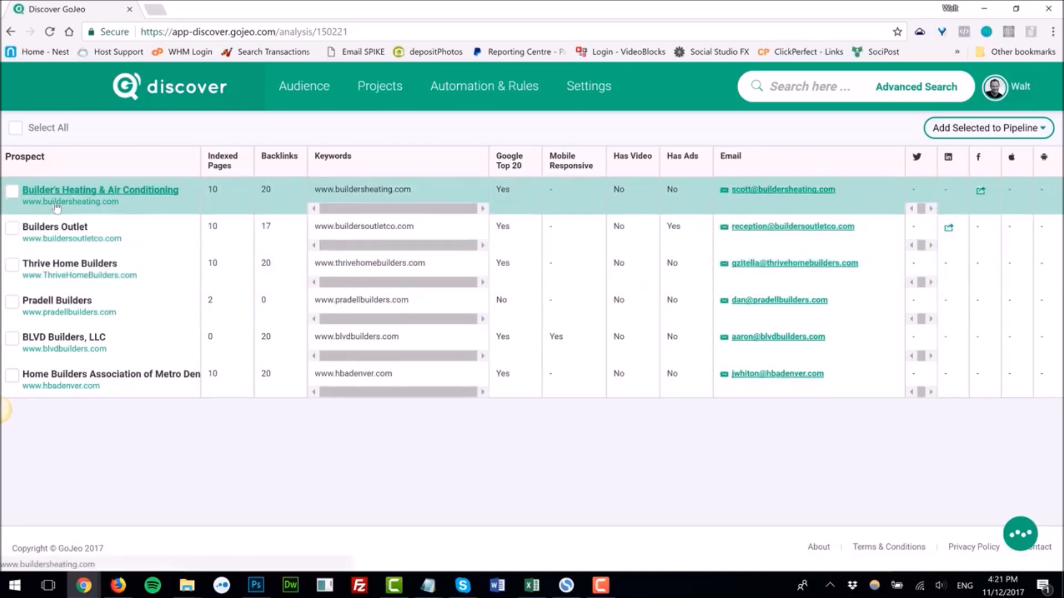
Step: Preview Builder's Heating & Air Conditioning's website, then review its prospect overview details
left_click(56, 204)
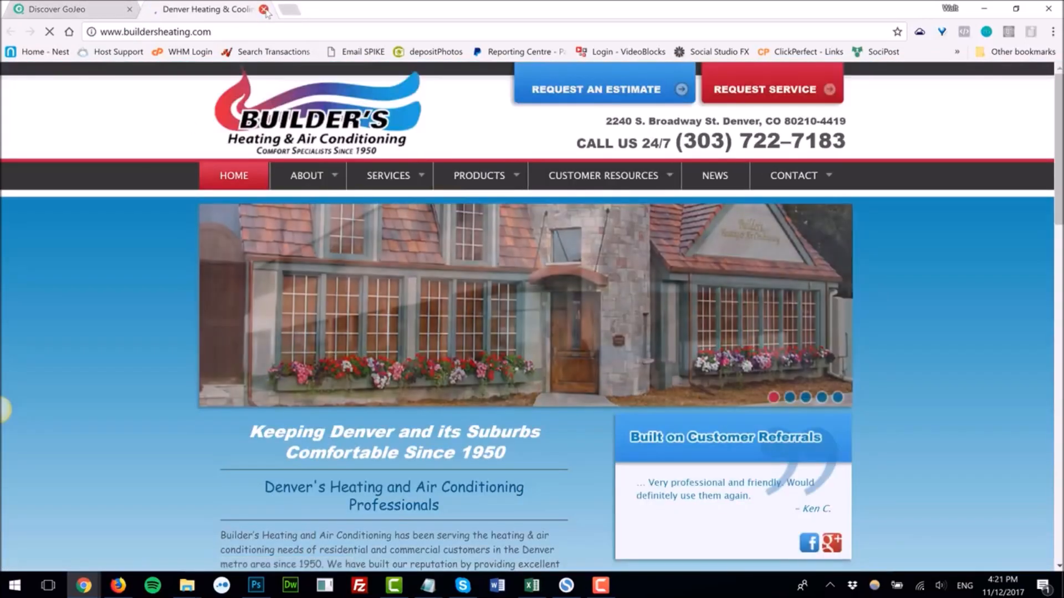
left_click(265, 9)
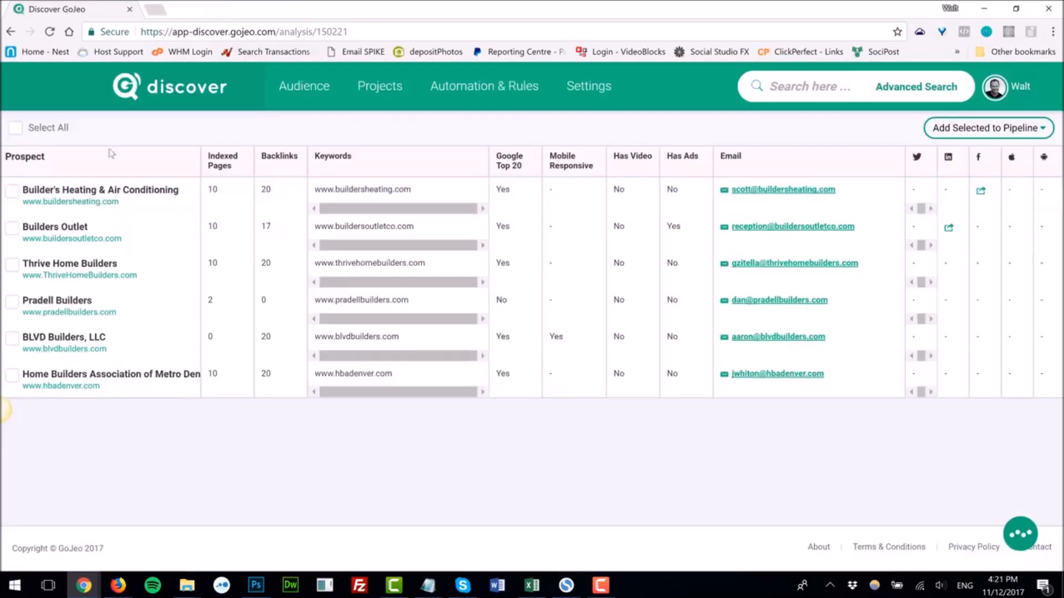
left_click(81, 193)
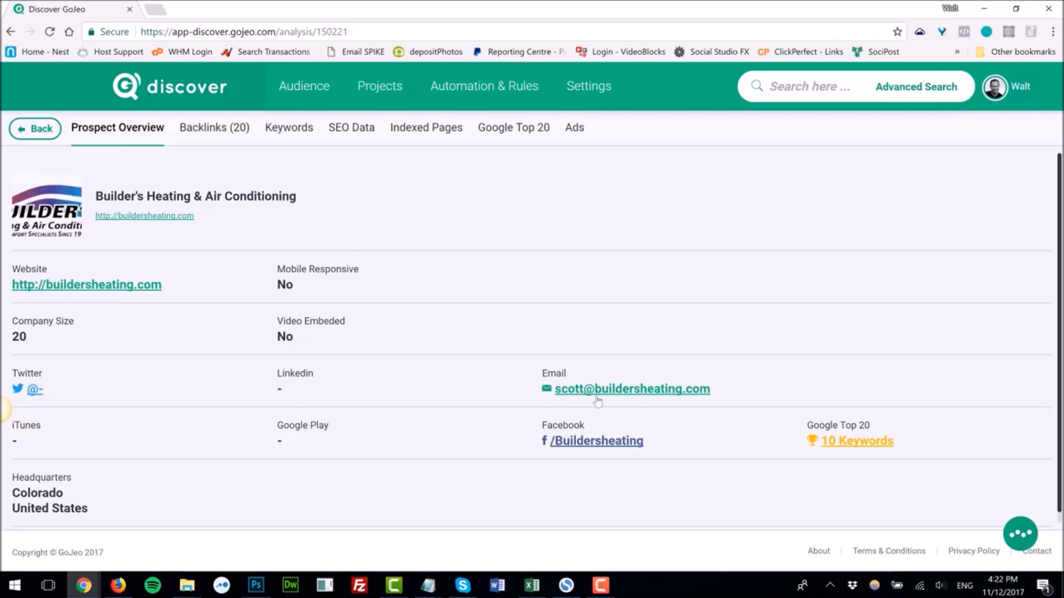
double_click(284, 284)
double_click(277, 336)
Step: Browse the prospect's Backlinks, SEO Data, Google Top 20 and Ads tabs, then return to the analysis list
left_click(221, 129)
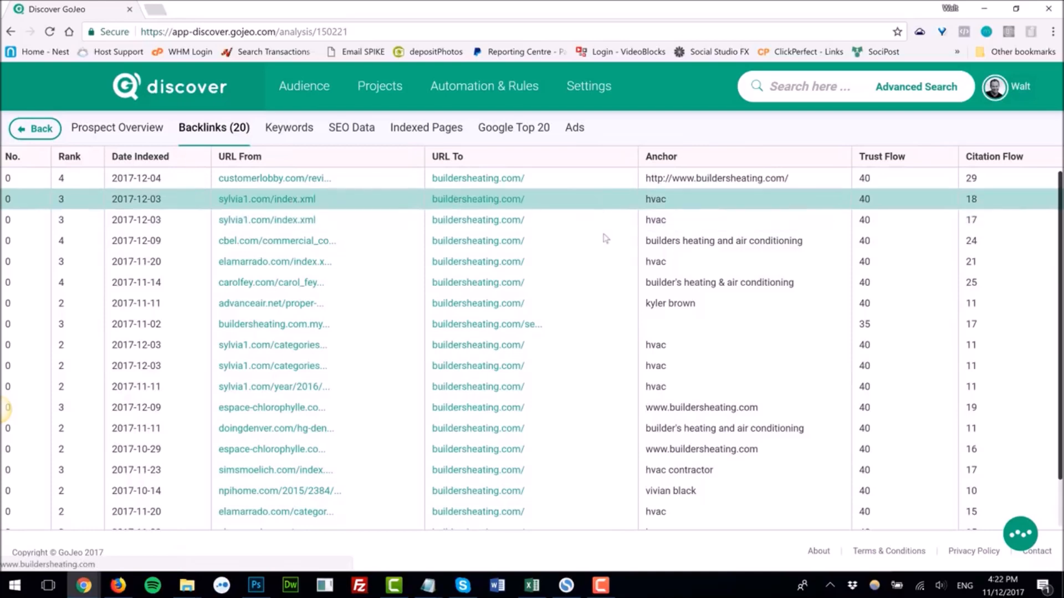
scroll(817, 328, "down", 2)
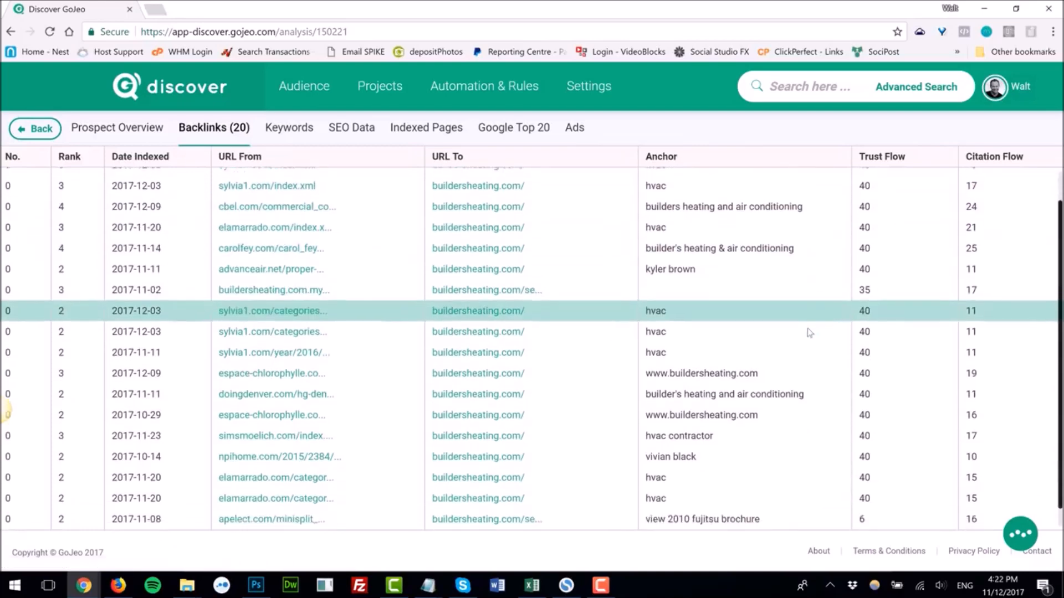
scroll(807, 328, "up", 2)
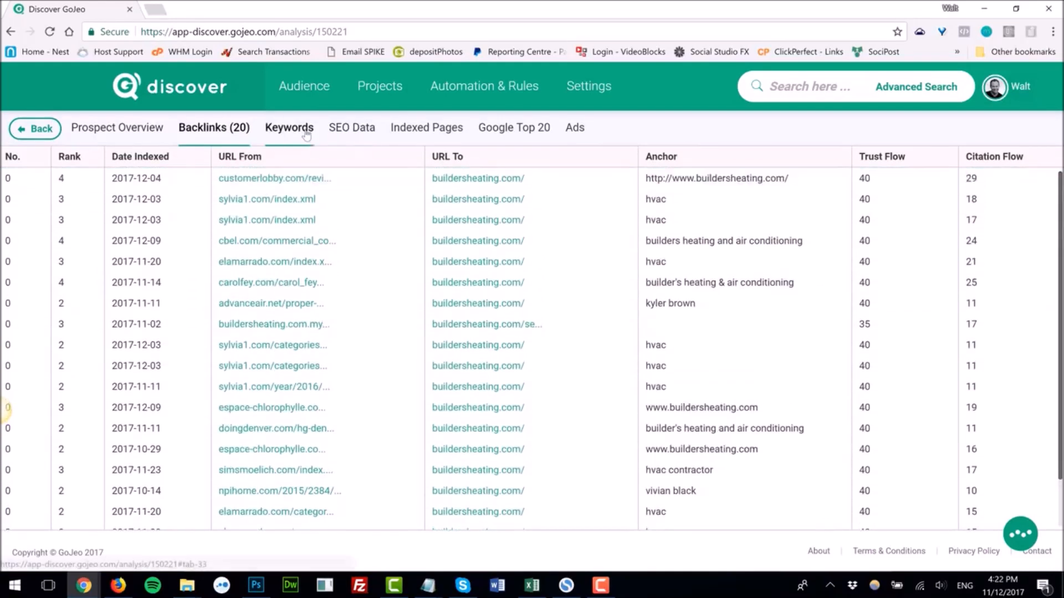
left_click(346, 131)
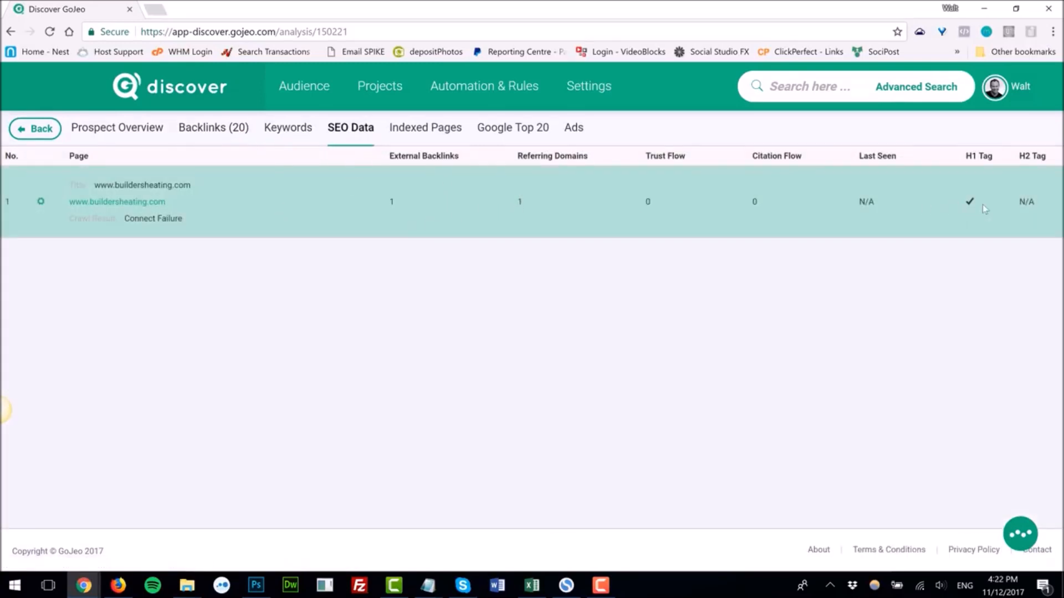
left_click(494, 133)
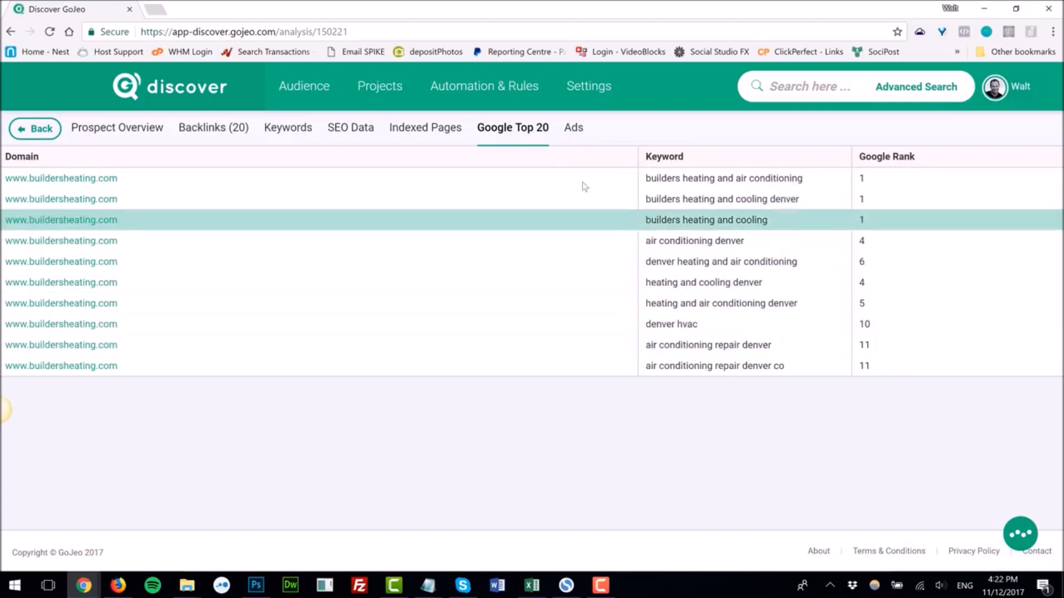
left_click(579, 128)
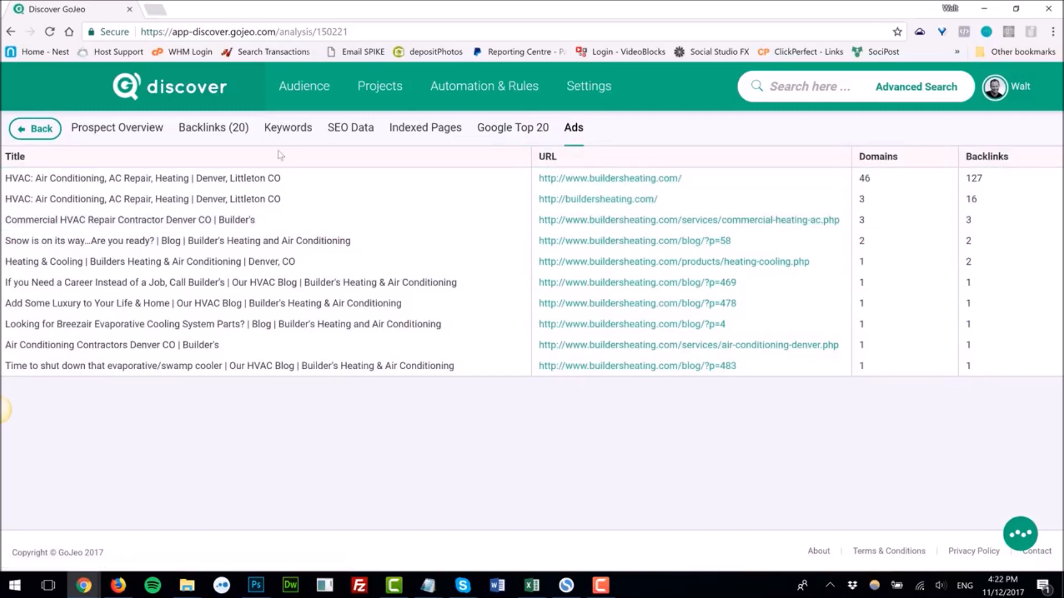
left_click(138, 132)
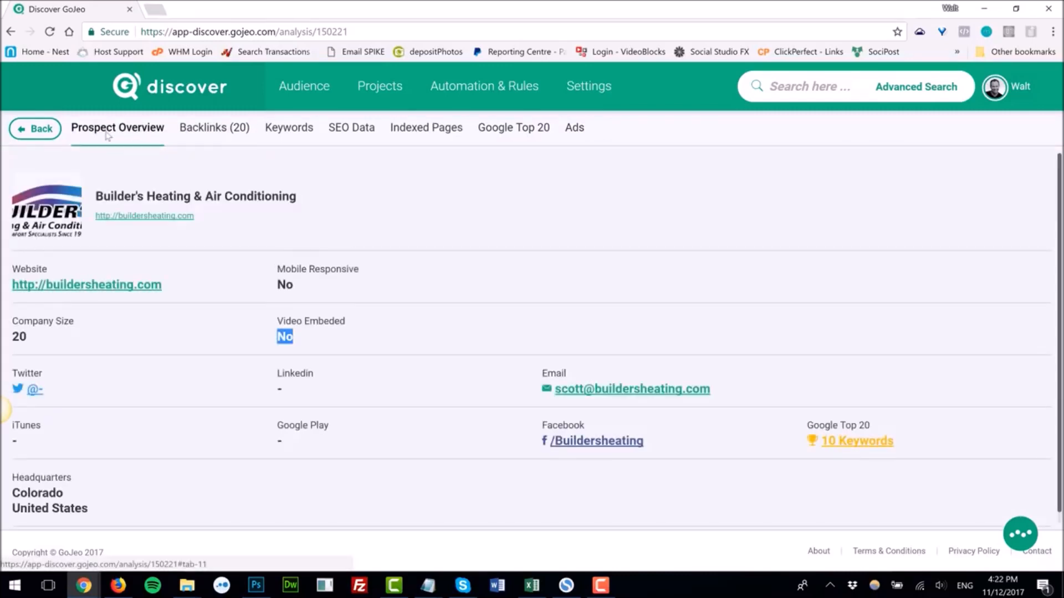
left_click(42, 130)
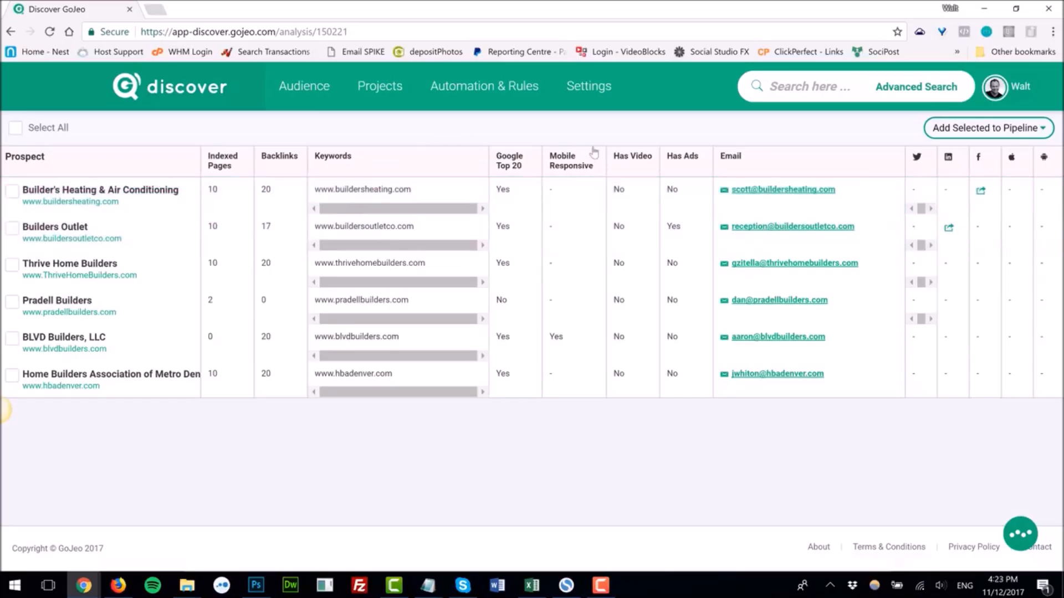
Step: Start an advanced prospect search for the suggested keyword Self Publishing
left_click(787, 97)
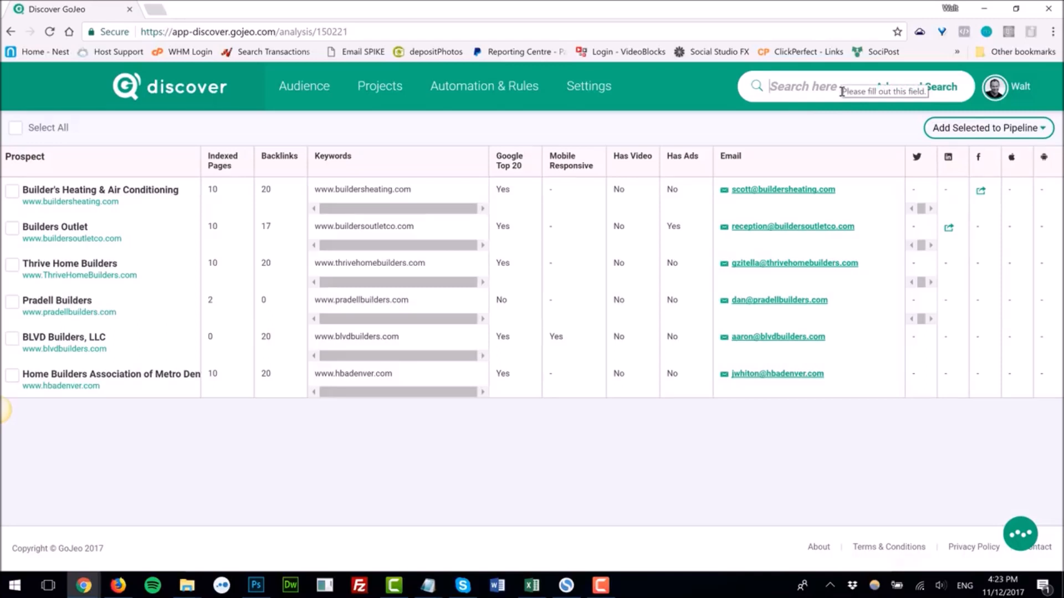
type("Sel")
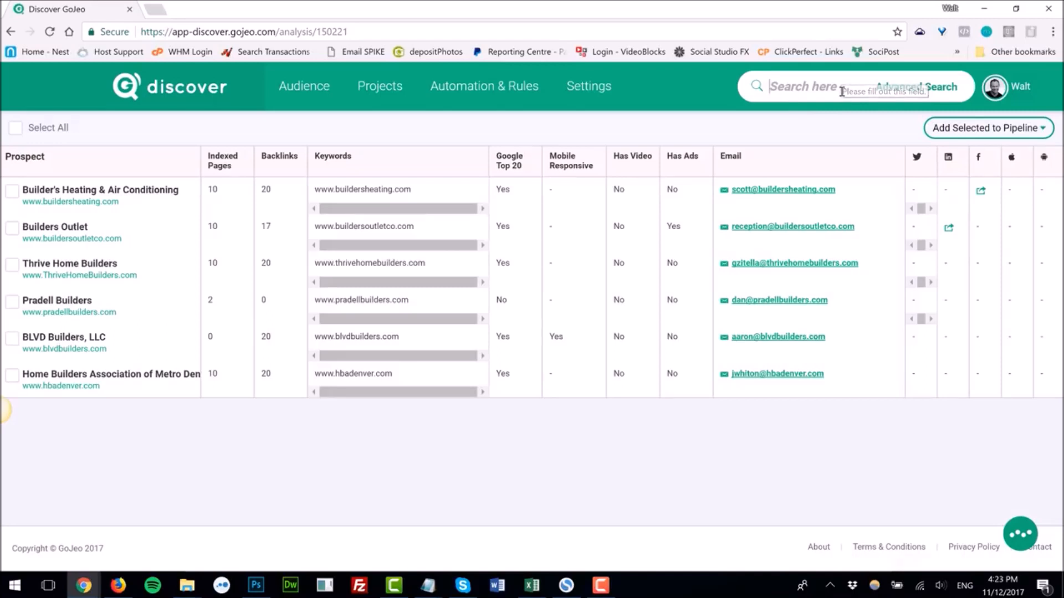
type("f Publishing")
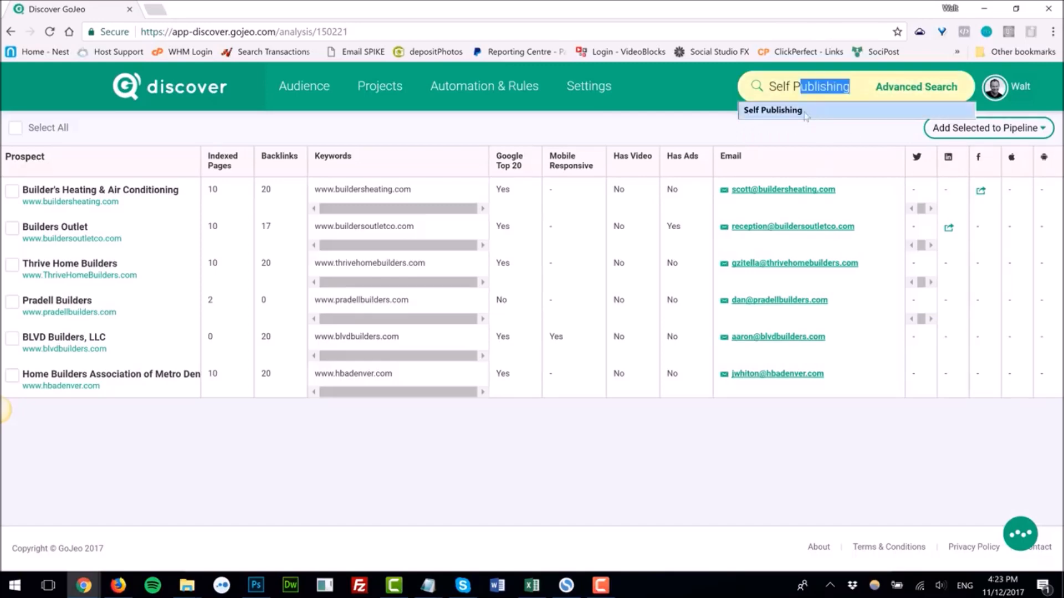
left_click(810, 114)
key("Return")
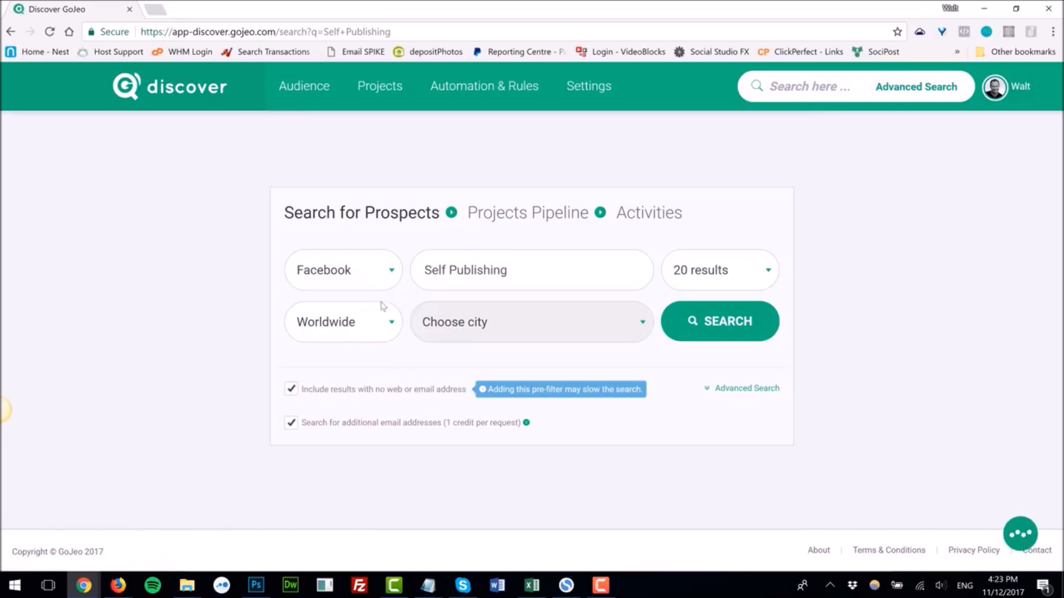
Step: Switch the source to Twitter and run the Self Publishing search
left_click(382, 282)
left_click(326, 325)
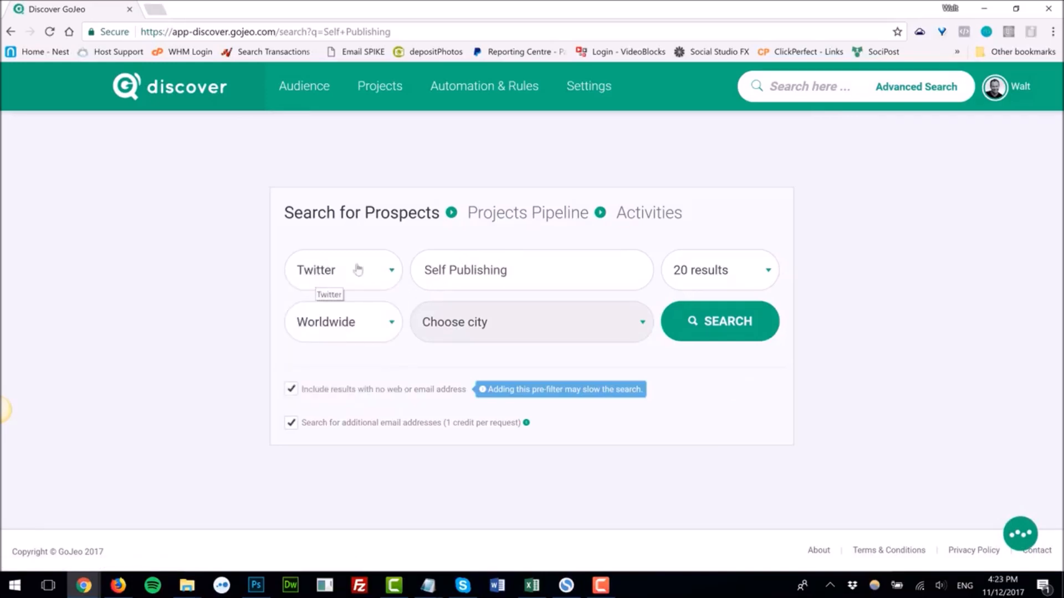
left_click(671, 312)
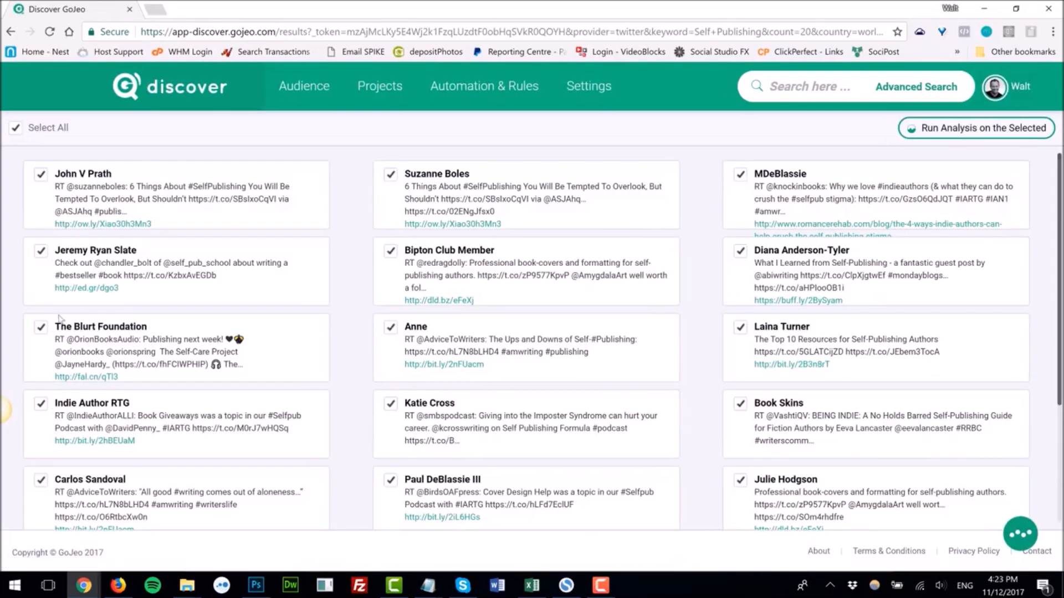
Step: Deselect all returned Twitter results
left_click(16, 128)
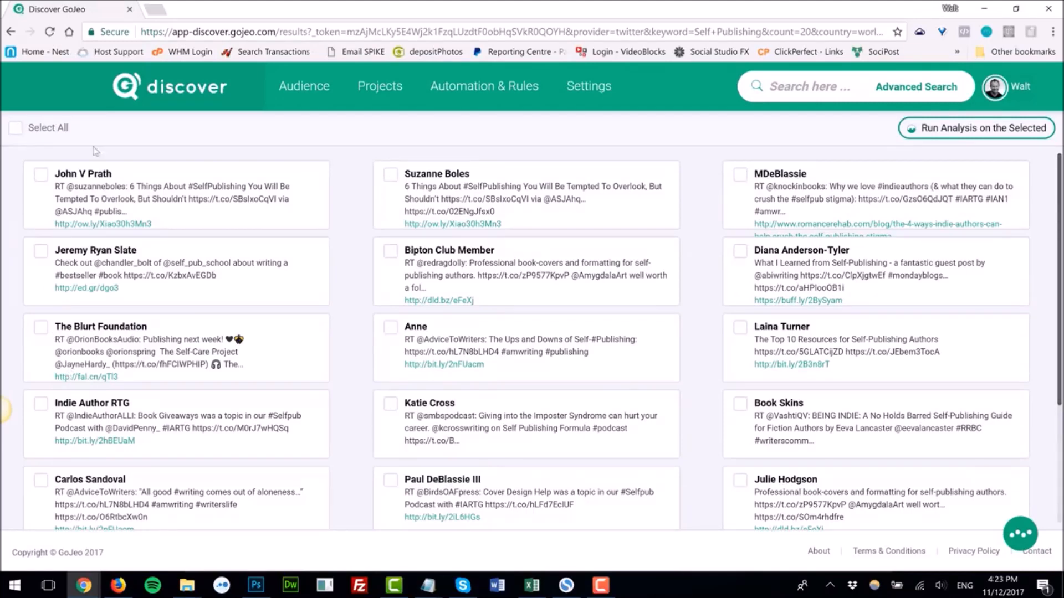
scroll(264, 311, "down", 3)
scroll(271, 331, "up", 2)
scroll(299, 324, "up", 2)
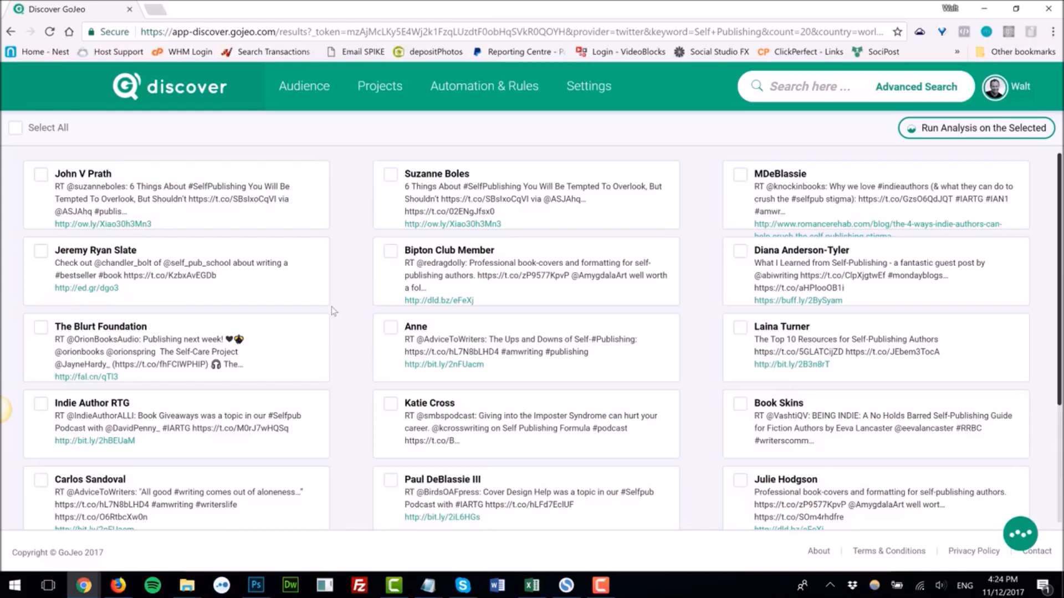
Step: Start a prospect search for the keyword Sales Management from the search box
left_click(800, 94)
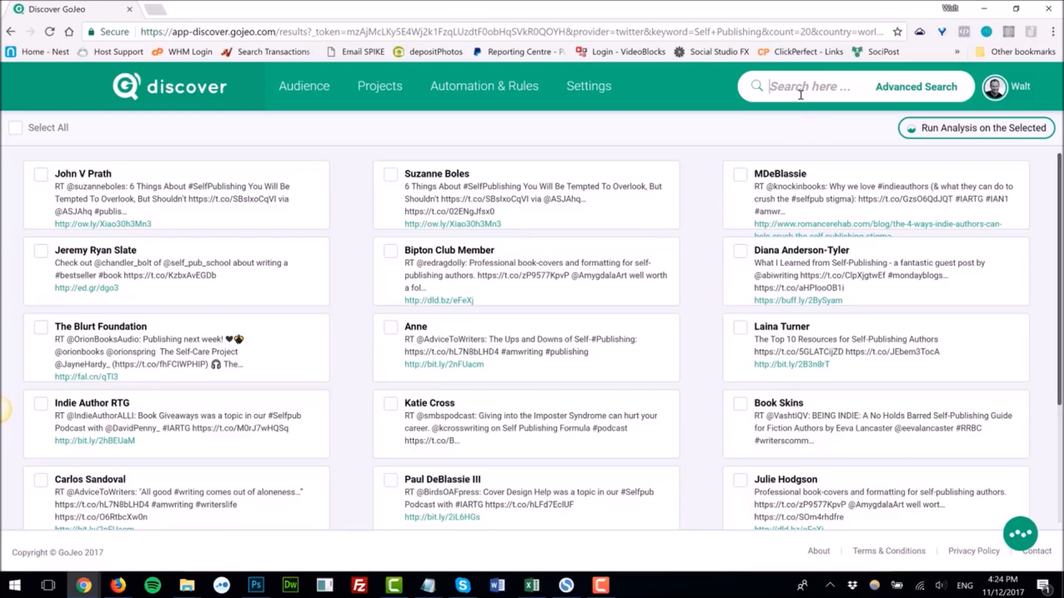
type("Sales Management")
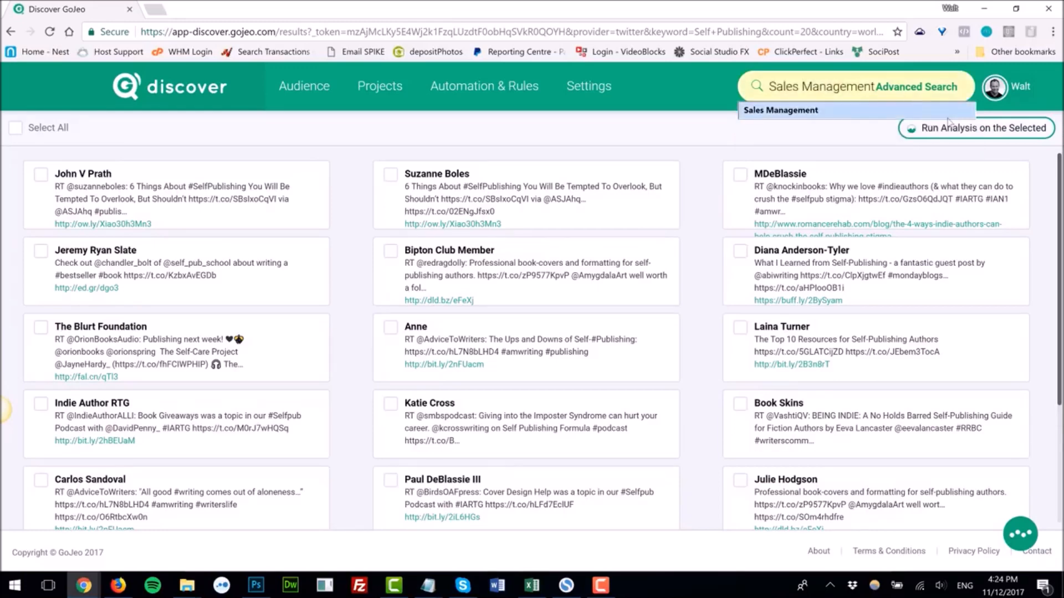
key("Return")
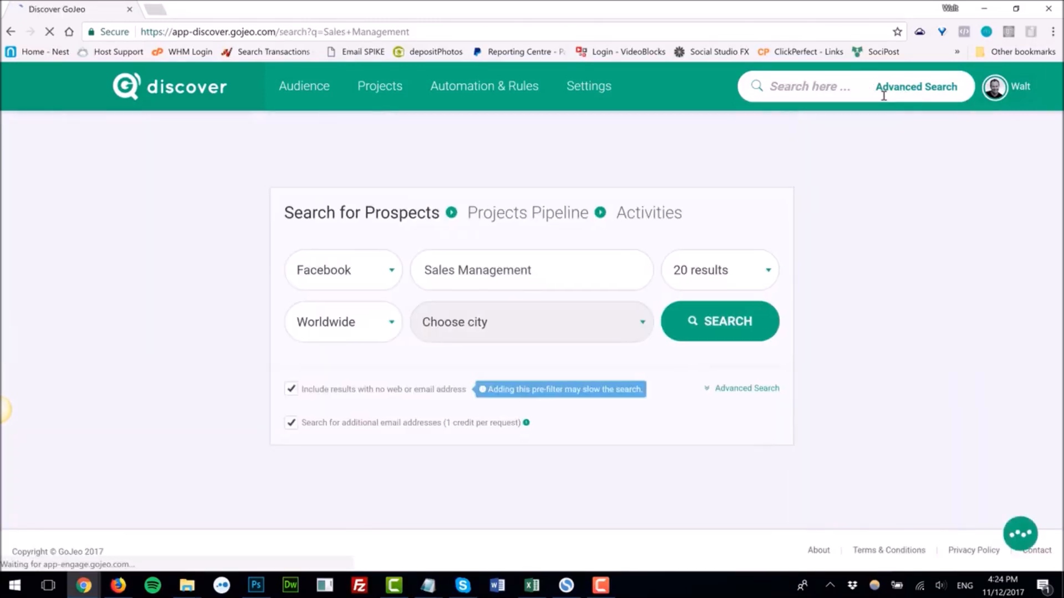
Step: Switch the source to Linkedin and run the Sales Management search
left_click(391, 276)
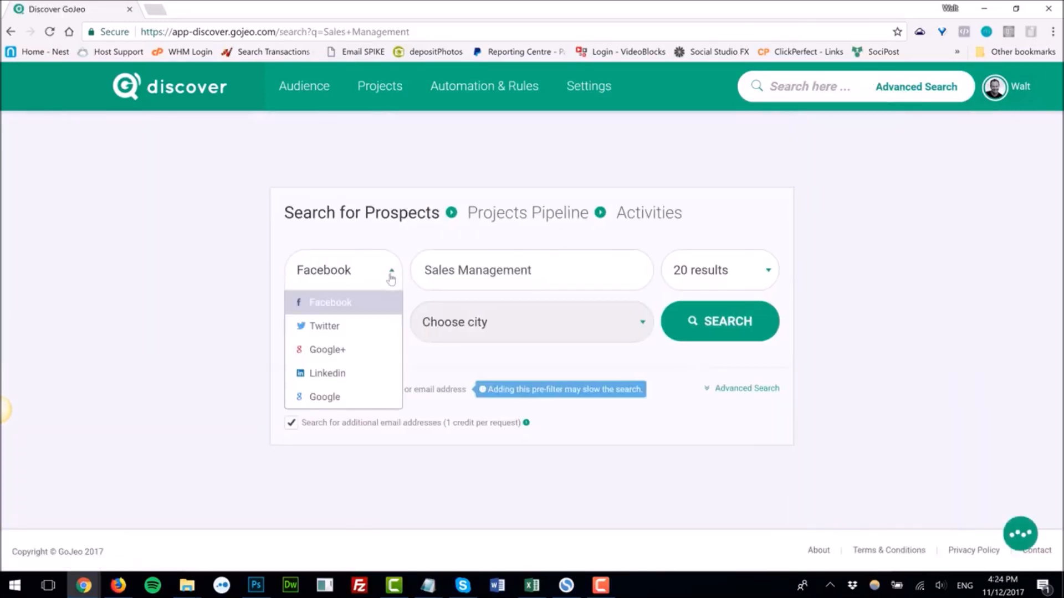
left_click(334, 375)
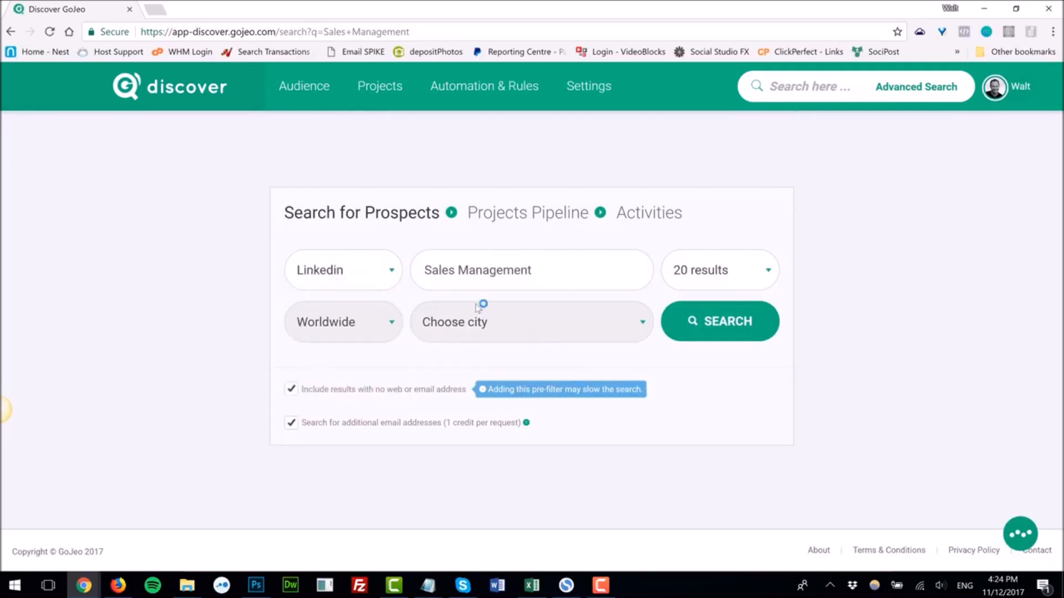
left_click(715, 323)
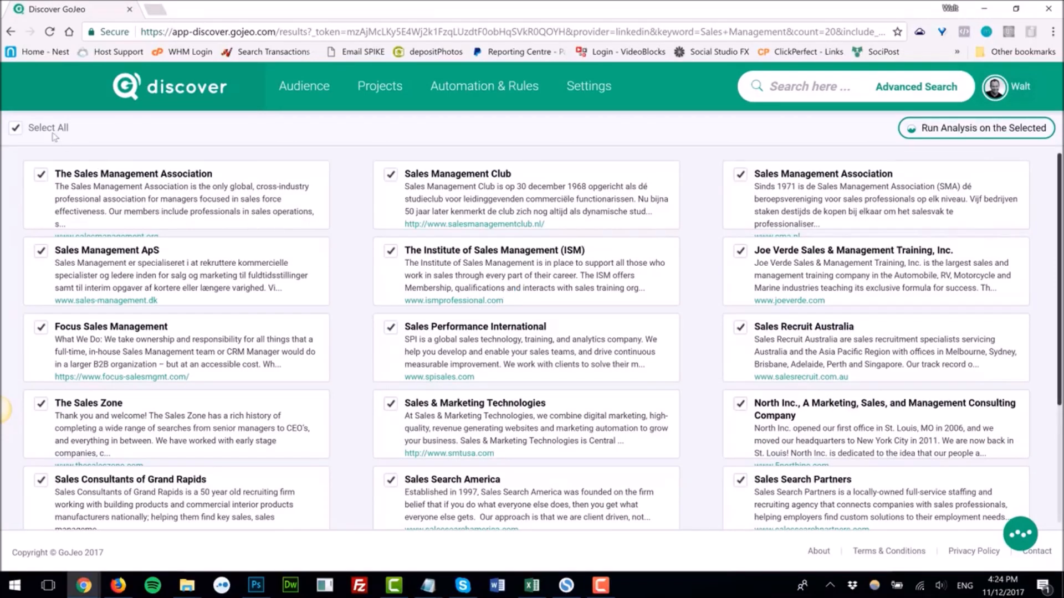
Step: Select The Sales Management Association, Sales Management ApS, Focus Sales Management, The Sales Zone and Sales Management Club, and run analysis on them
left_click(16, 128)
left_click(42, 175)
left_click(42, 251)
left_click(42, 328)
left_click(40, 404)
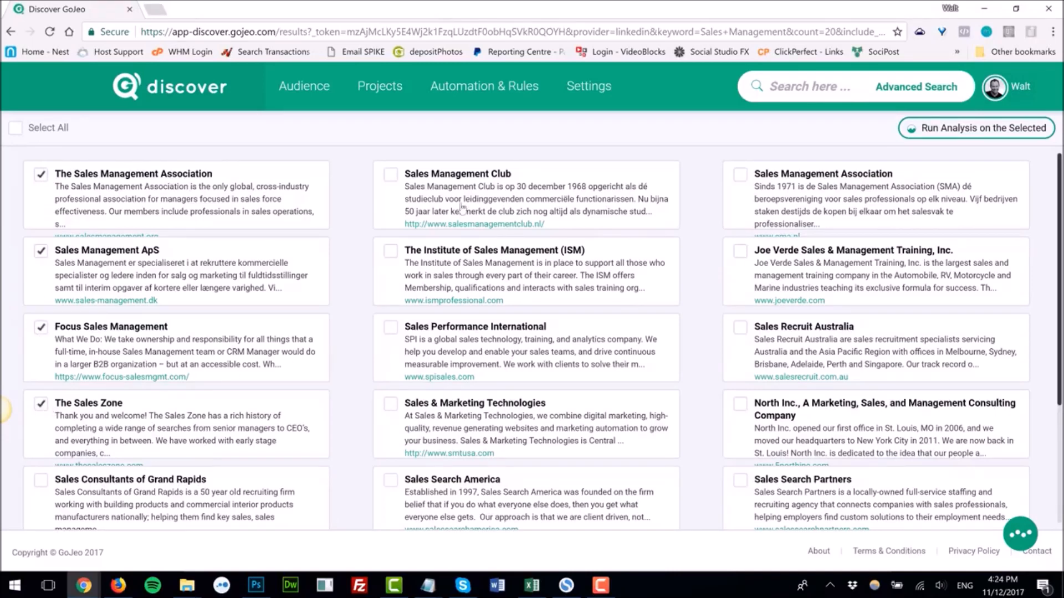
left_click(391, 175)
left_click(930, 129)
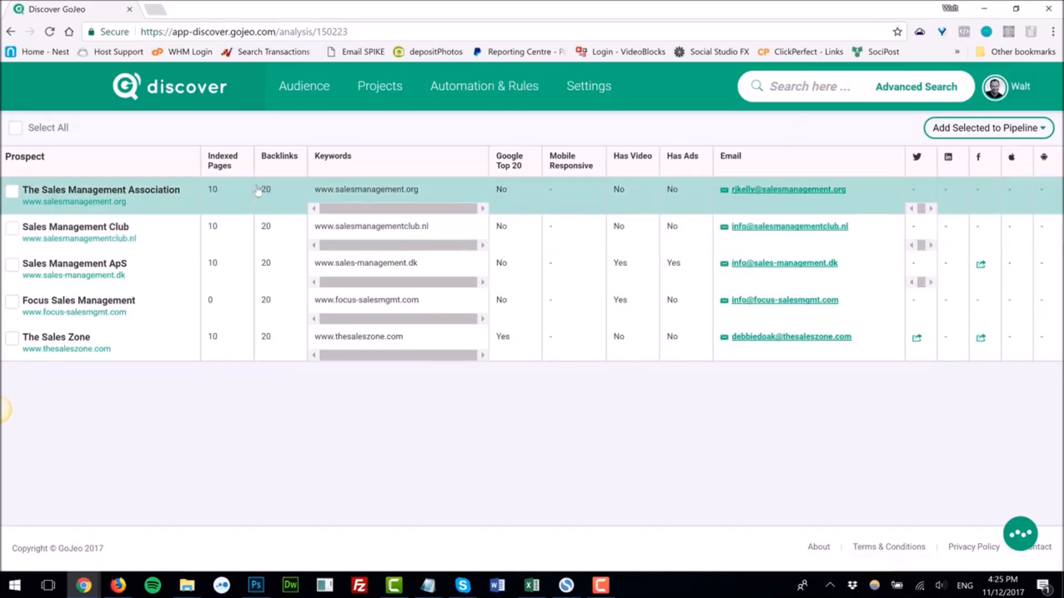
Step: Review the overviews of The Sales Management Association and Sales Management Club, returning to the analysis list each time
left_click(122, 194)
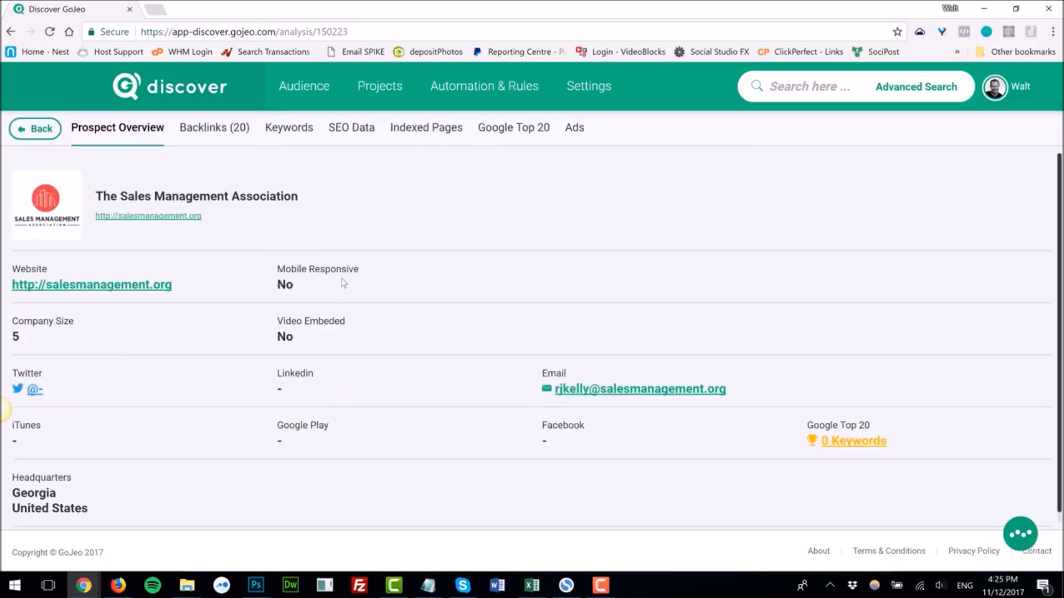
left_click(38, 129)
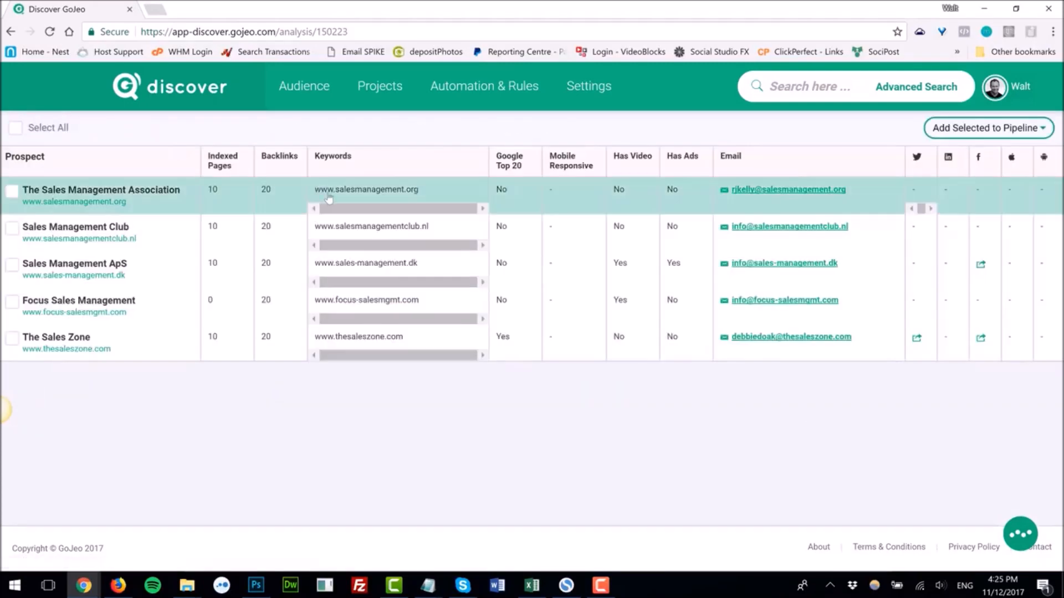
left_click(23, 190)
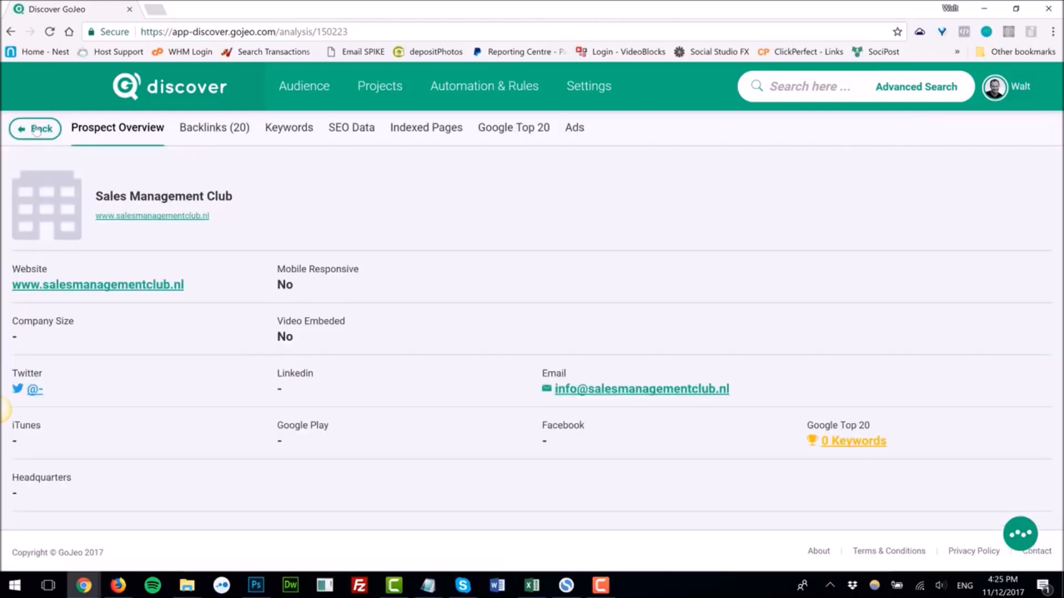
left_click(37, 129)
Step: Add The Sales Management Association, Sales Management Club and Sales Management ApS to the Sales Manager project's Leads stage
left_click(11, 228)
left_click(12, 265)
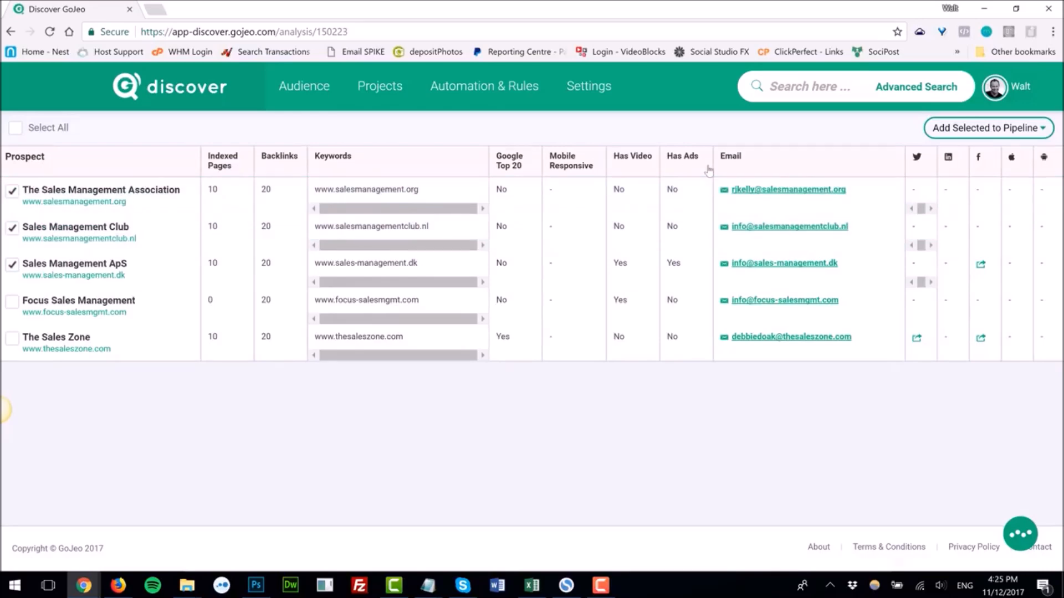
left_click(1028, 135)
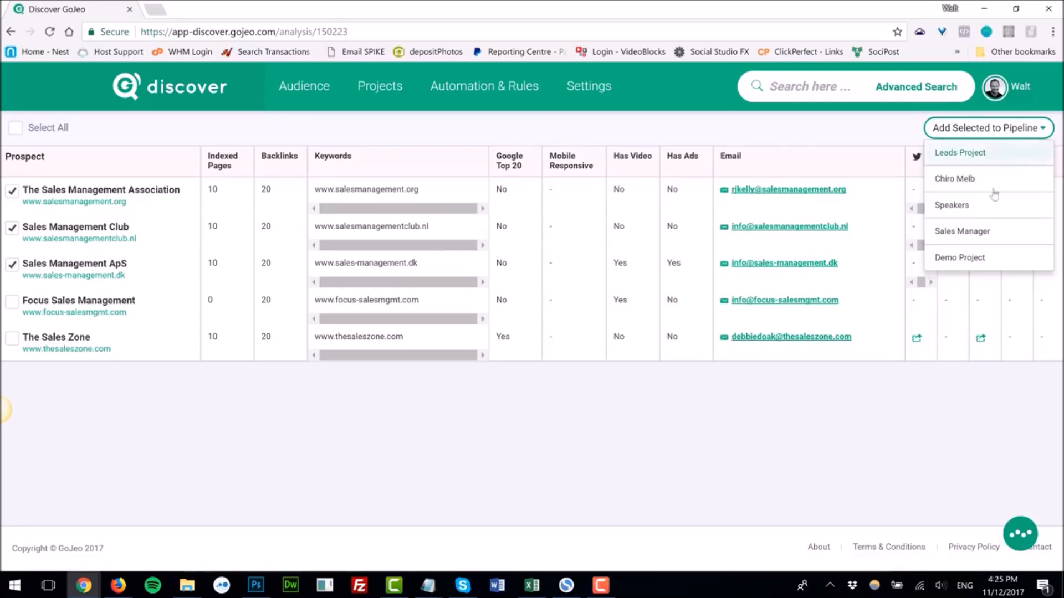
left_click(967, 231)
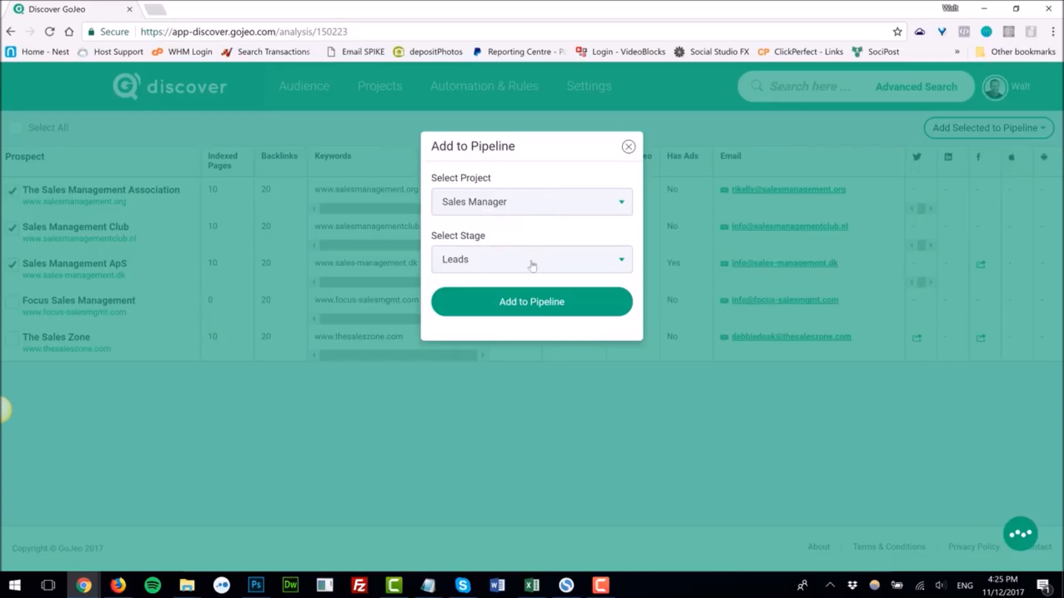
left_click(533, 311)
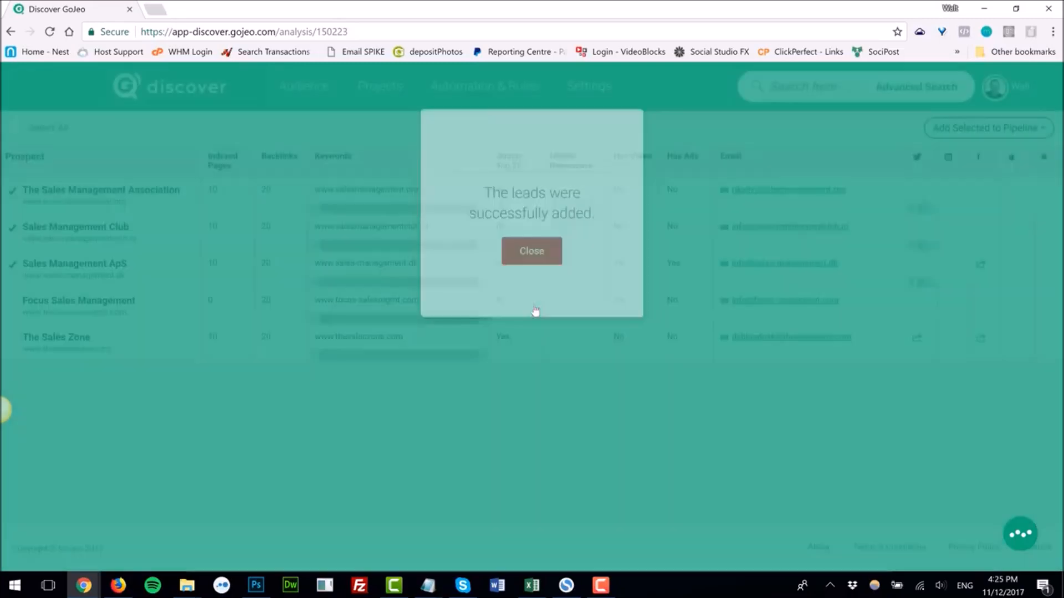
left_click(547, 284)
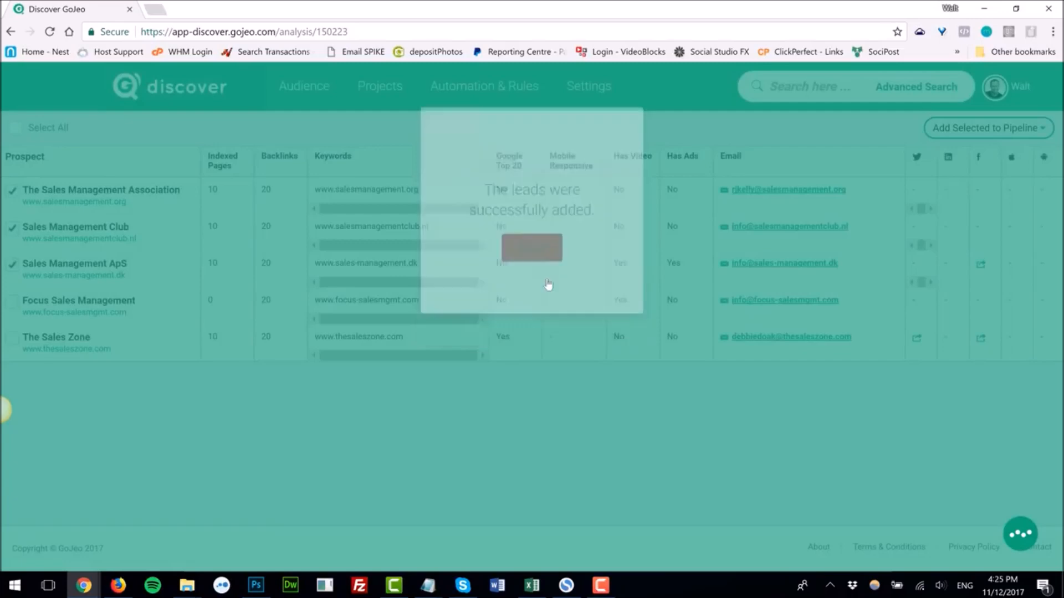
Step: Open the Sales Manager project and add a pipeline stage titled Been in touch
left_click(368, 94)
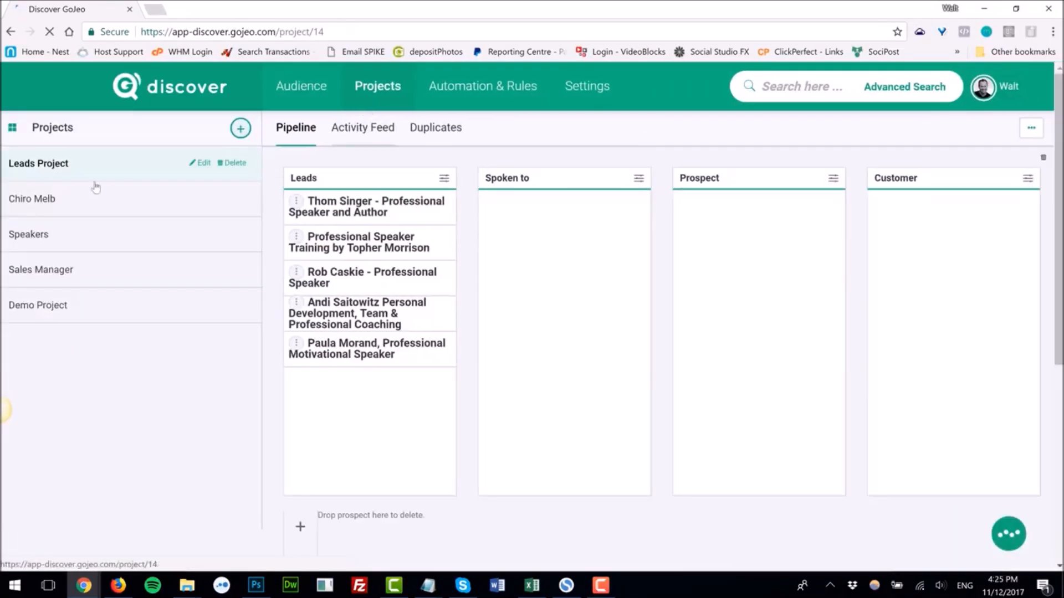
left_click(59, 272)
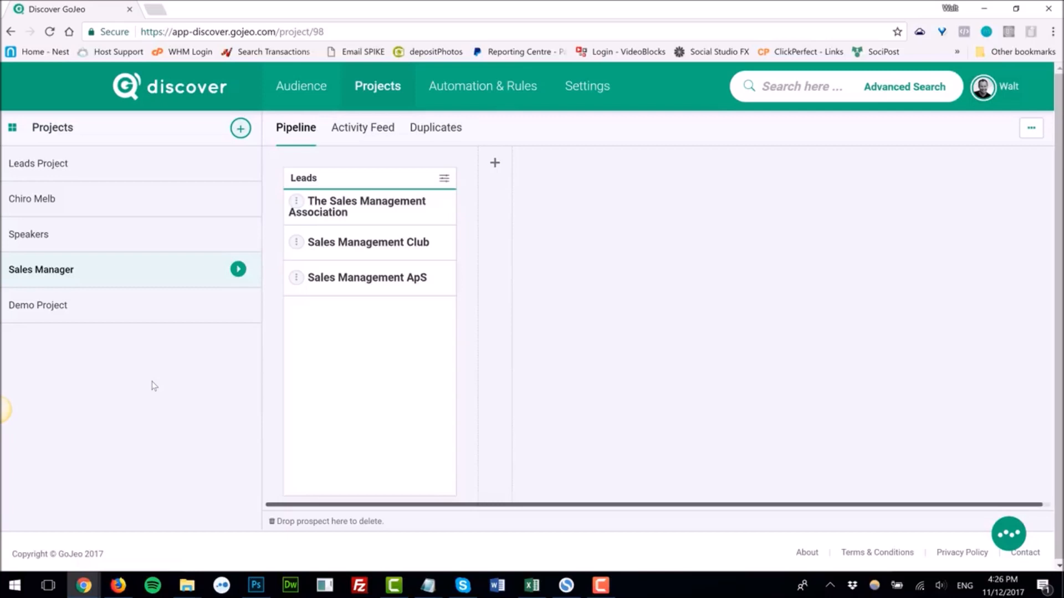
left_click(495, 163)
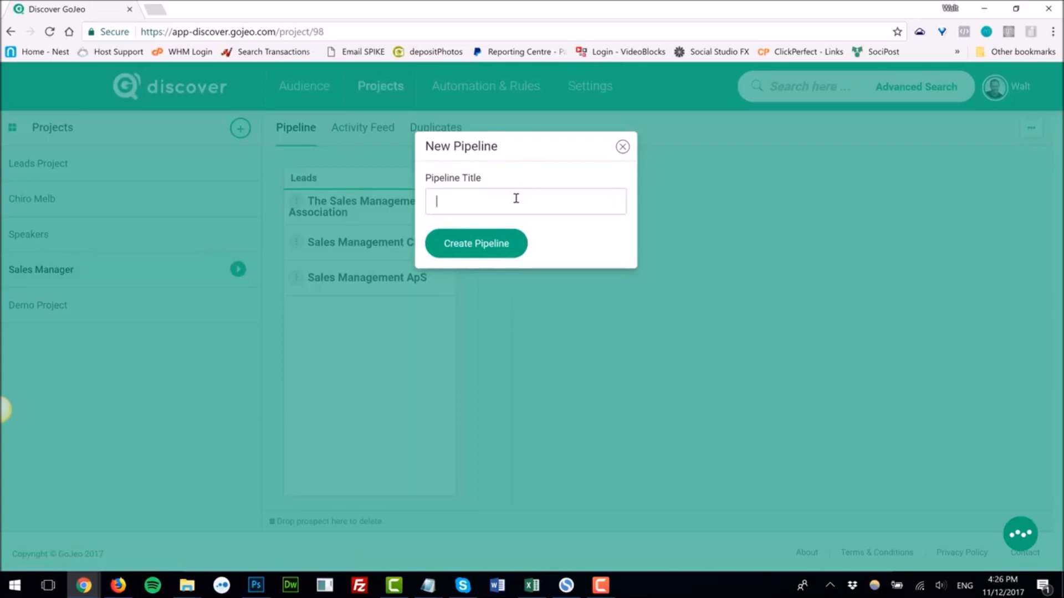
type("Been in tocu")
key("BackSpace")
key("BackSpace")
type("uch")
left_click(479, 248)
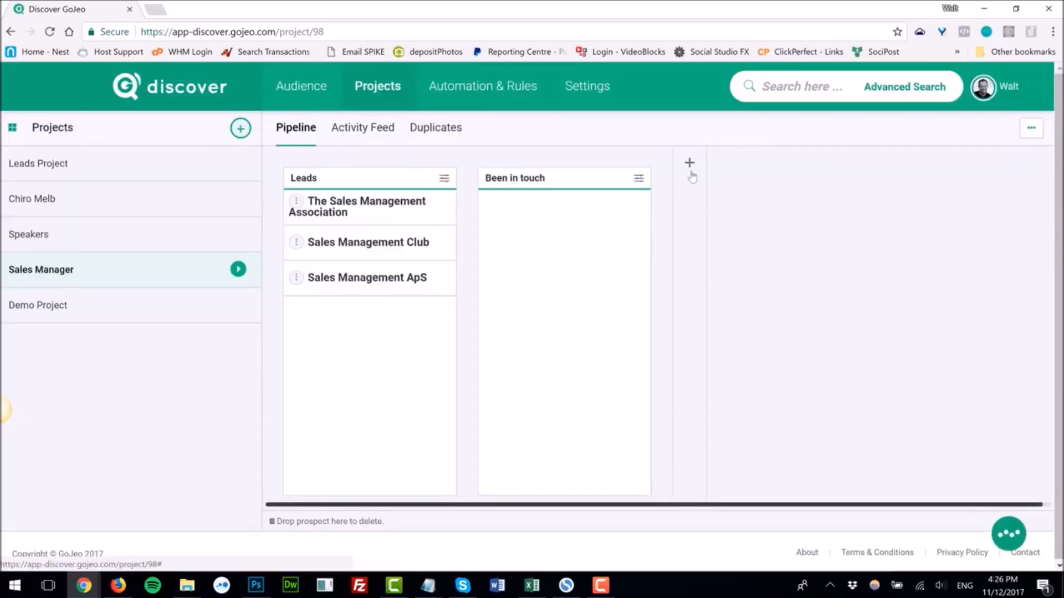
Step: Add another pipeline stage titled INterest to the Sales Manager project
left_click(690, 172)
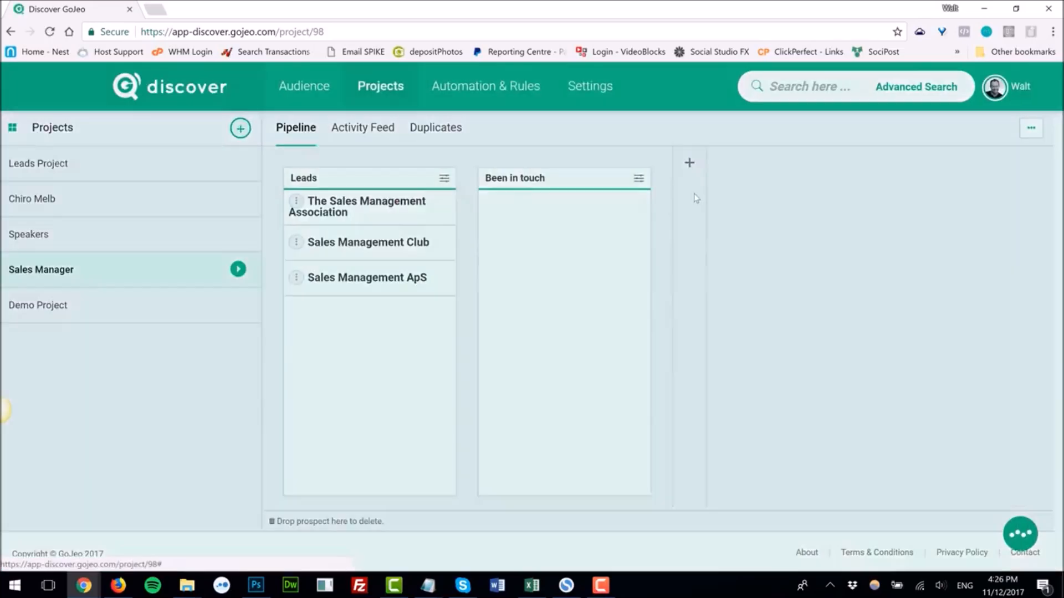
type("INterested")
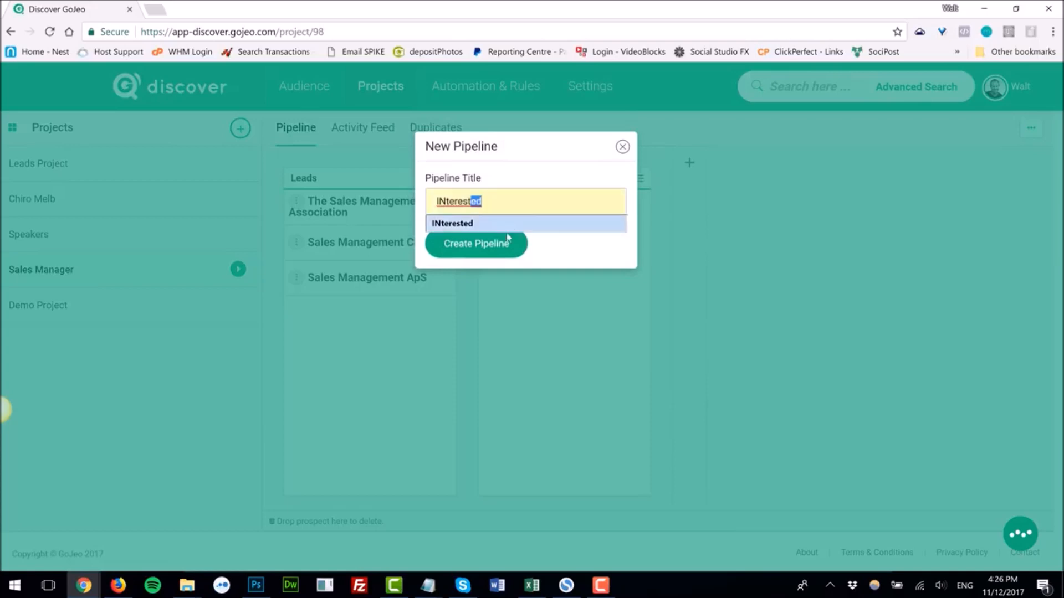
left_click(507, 239)
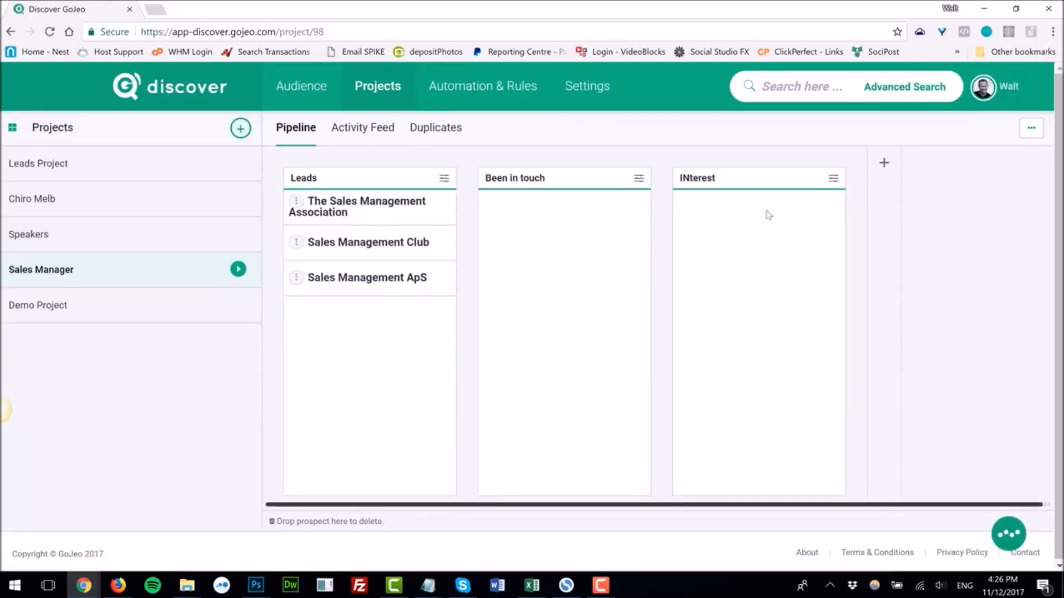
Step: Add a pipeline stage titled appointment to the Sales Manager project
left_click(884, 164)
left_click(520, 204)
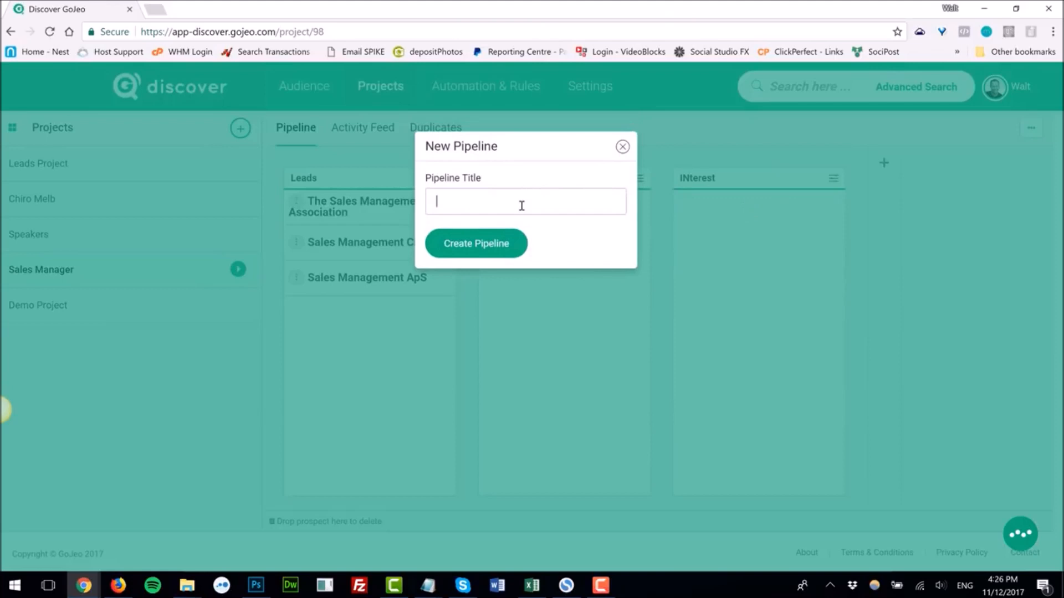
type("appointment")
left_click(477, 242)
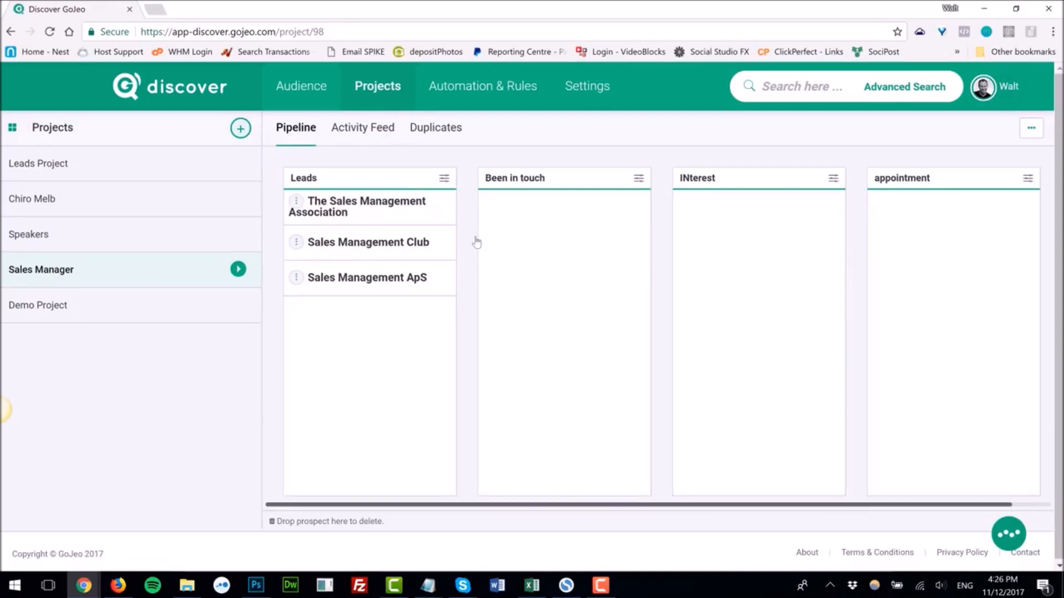
Step: Create an automation rule importing Sales Manager Leads prospects into the Aweber auto-responder list Sales Managers
left_click(476, 87)
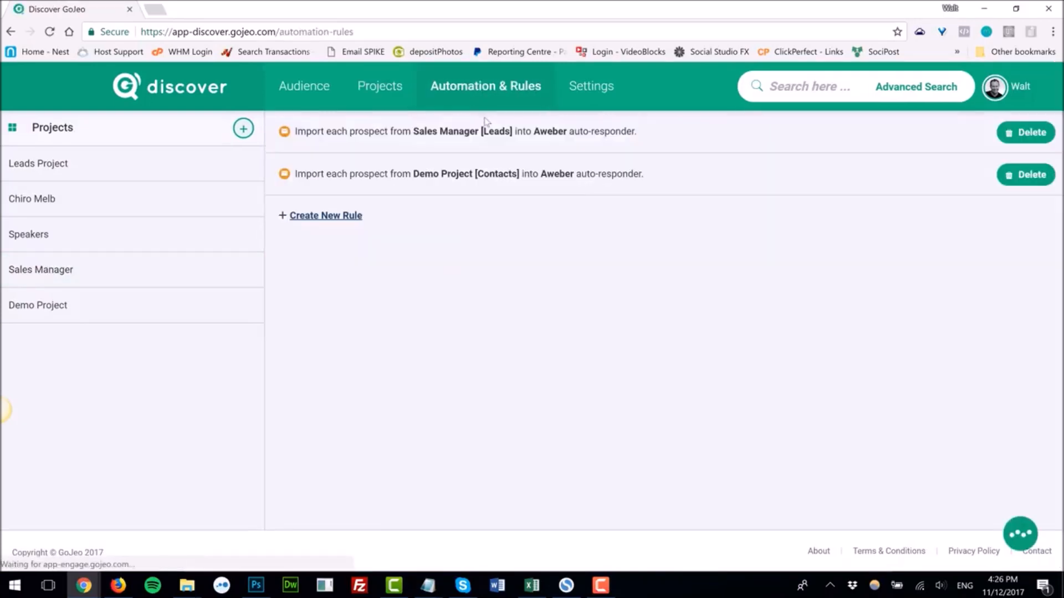
left_click(339, 221)
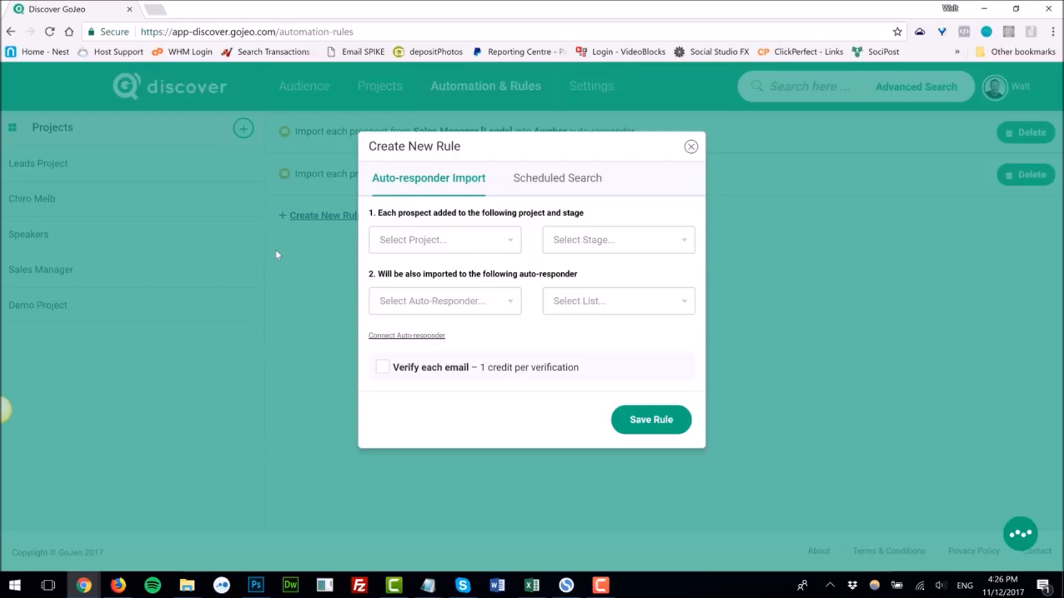
left_click(508, 243)
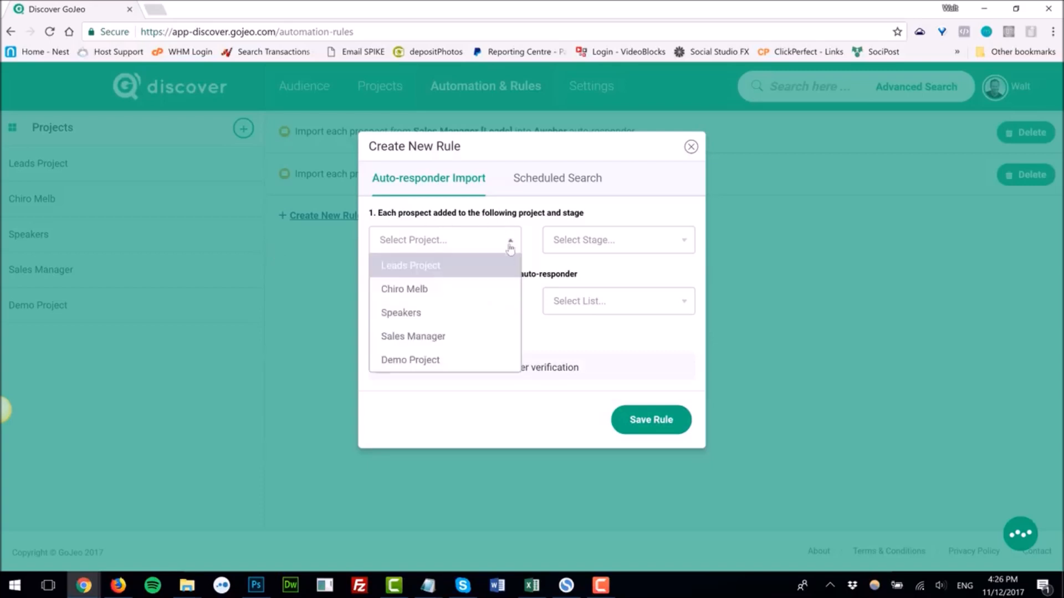
left_click(463, 339)
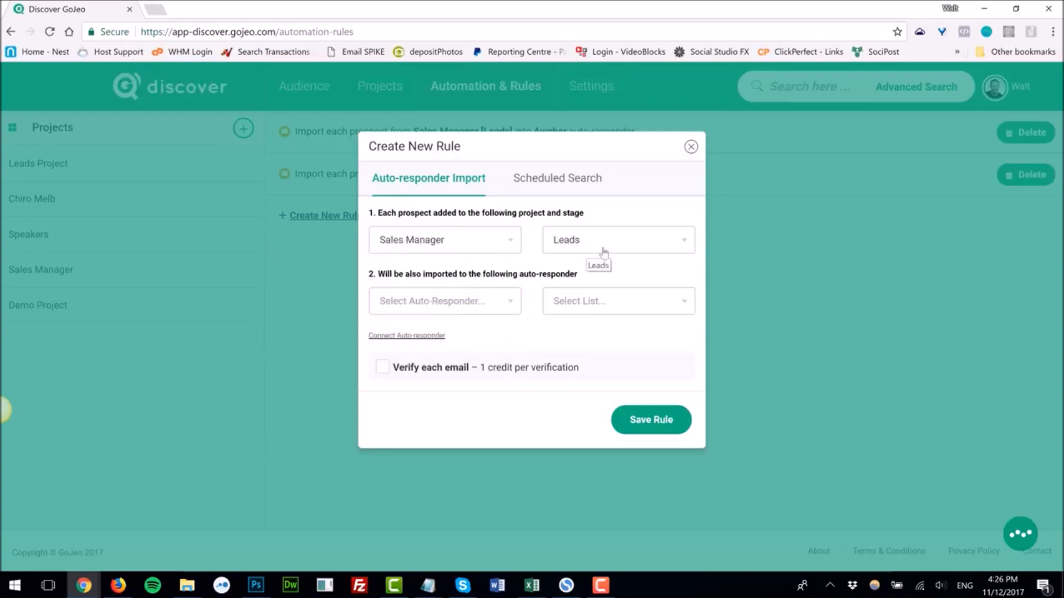
left_click(497, 304)
left_click(448, 331)
left_click(629, 311)
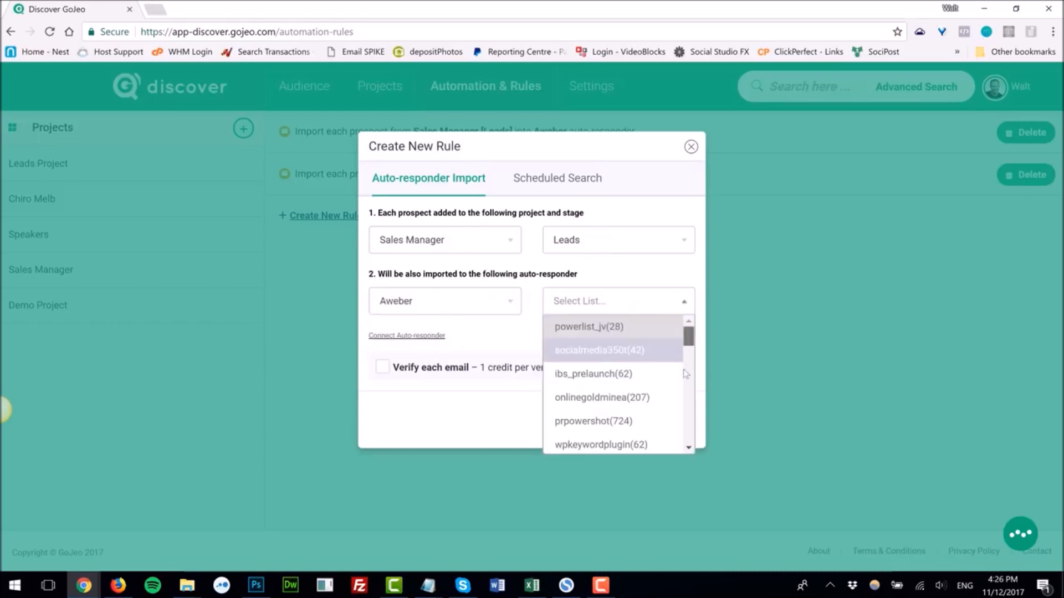
left_click_drag(688, 337, 689, 443)
left_click(588, 442)
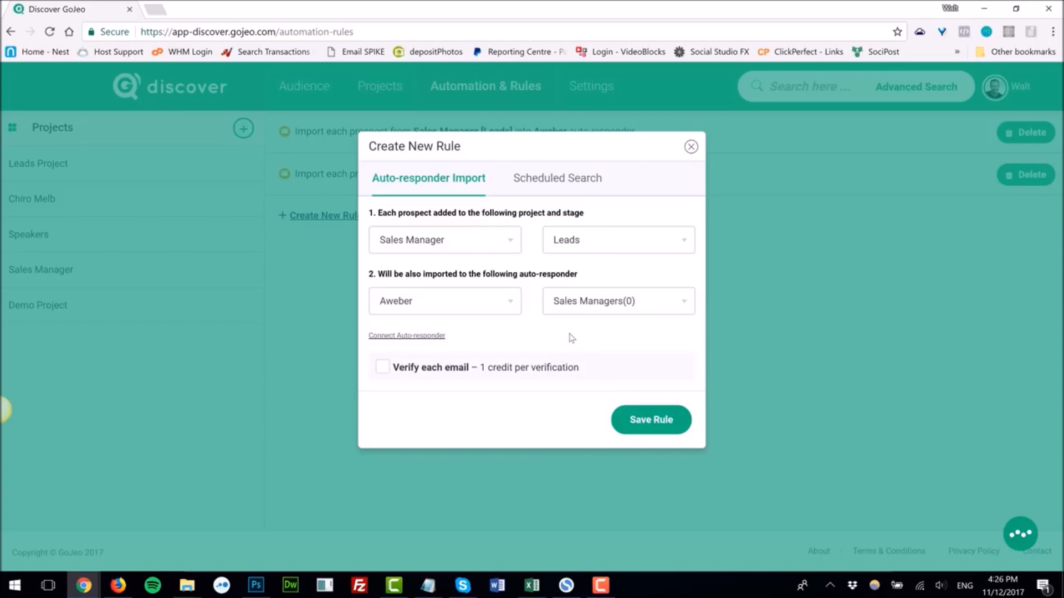
left_click(647, 420)
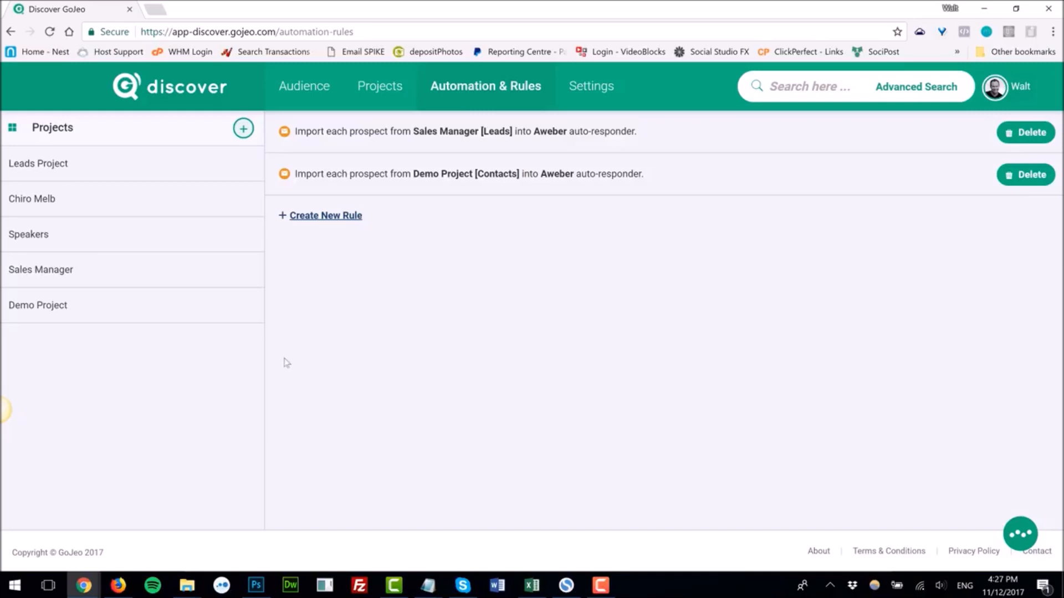
Step: Switch to the Zapier browser tab and browse the available app integrations
left_click(322, 217)
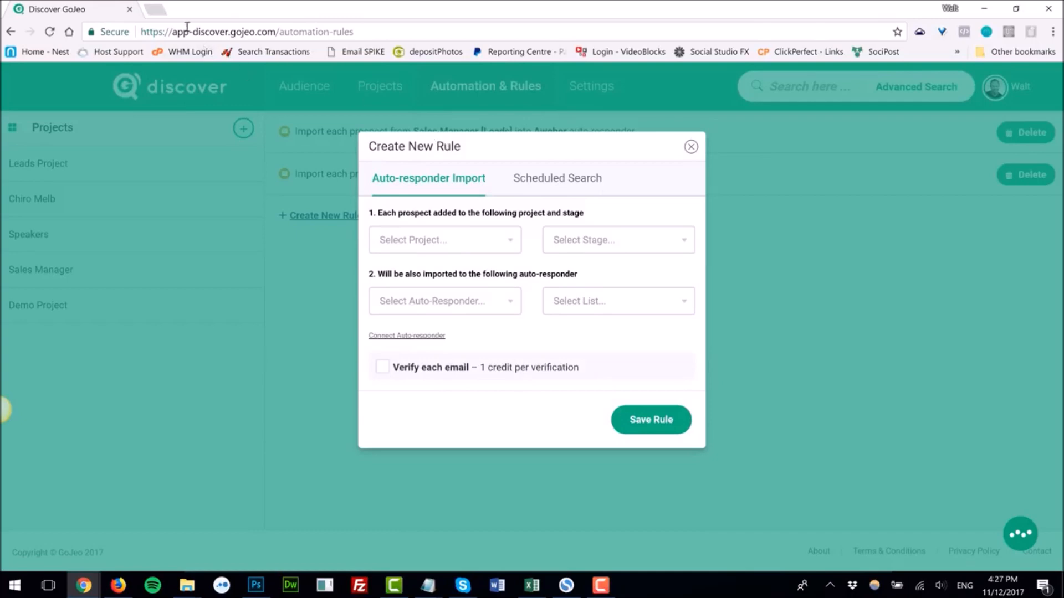
left_click(157, 10)
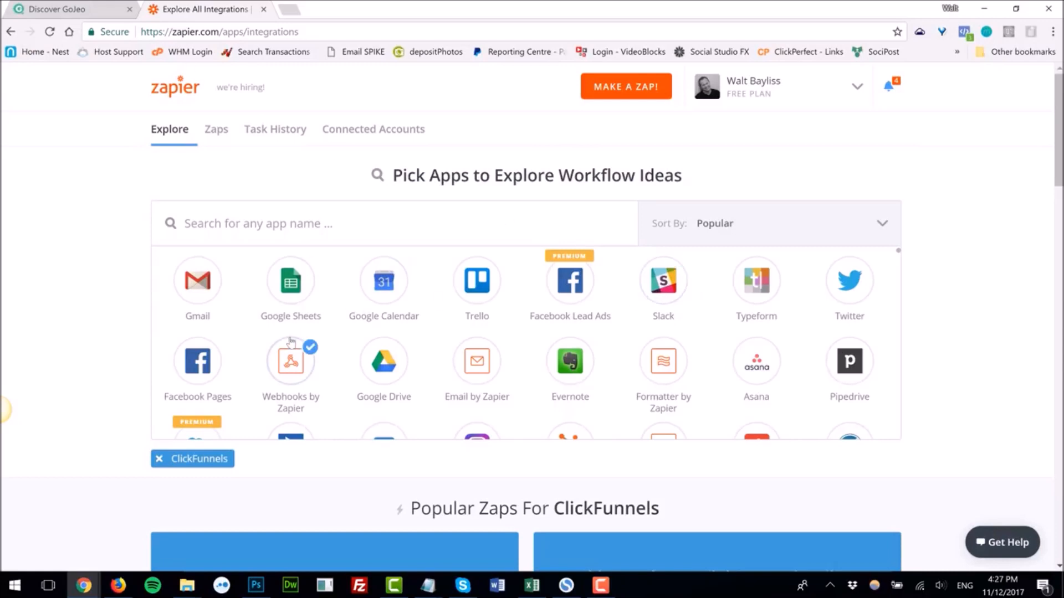
scroll(333, 349, "down", 1)
scroll(803, 283, "up", 1)
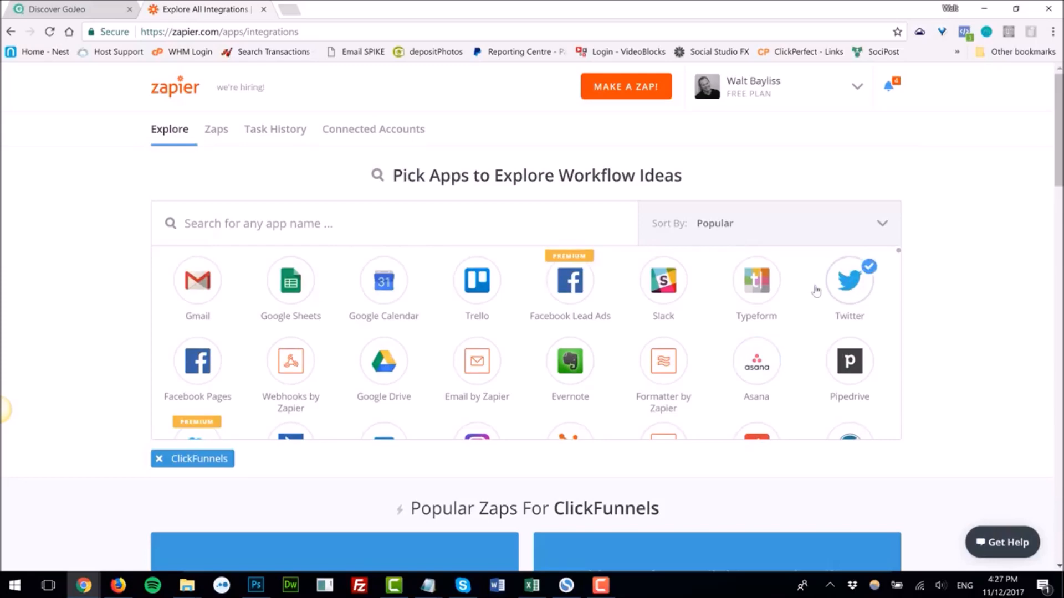
scroll(813, 290, "down", 1)
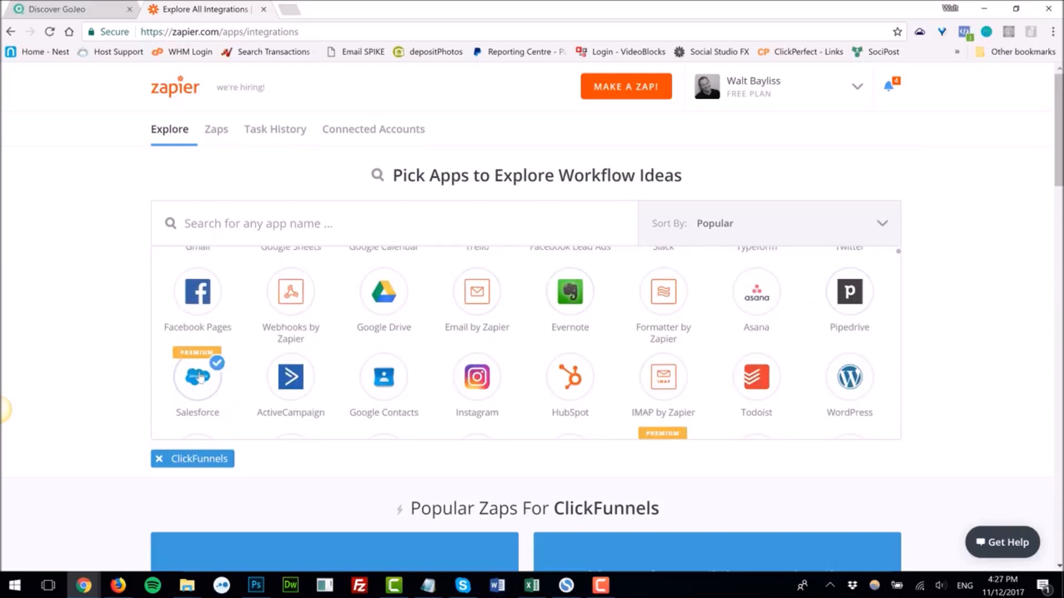
Step: Scroll through the Zapier app list to review the integrations further down
scroll(200, 376, "down", 2)
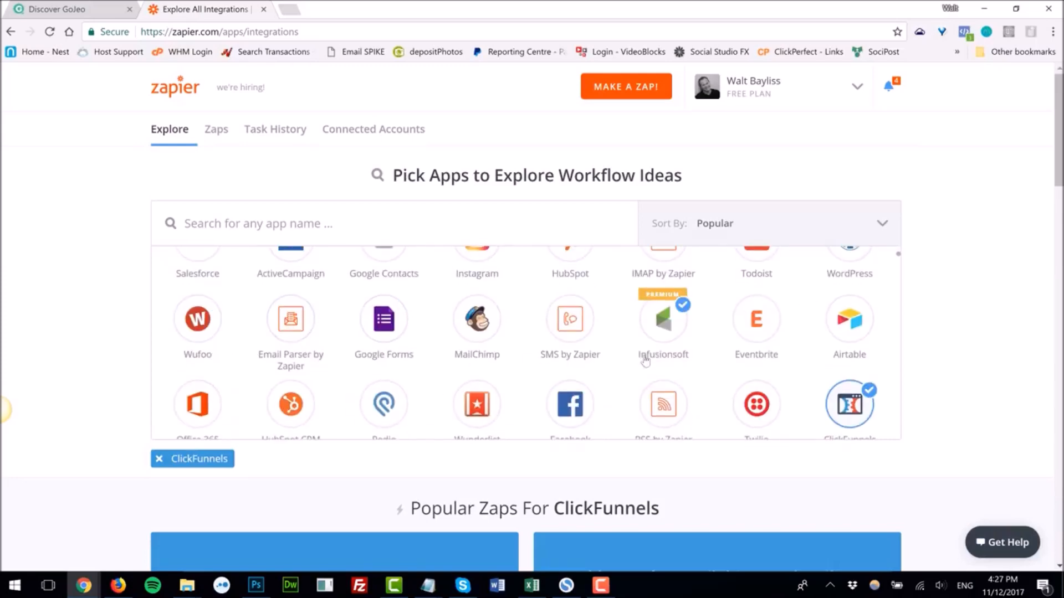
scroll(565, 371, "down", 1)
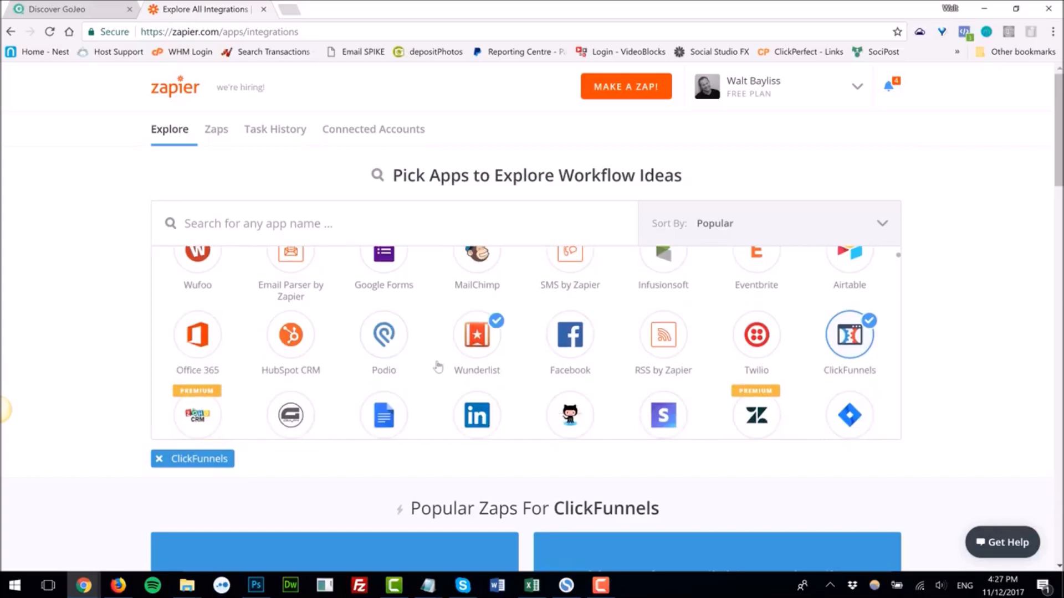
scroll(452, 369, "down", 1)
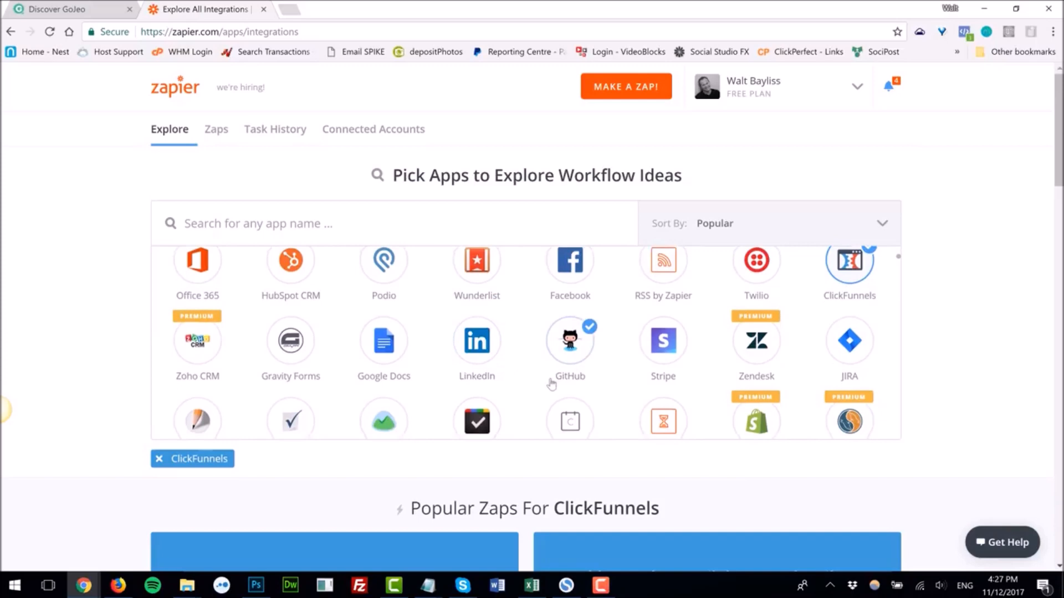
scroll(554, 371, "down", 1)
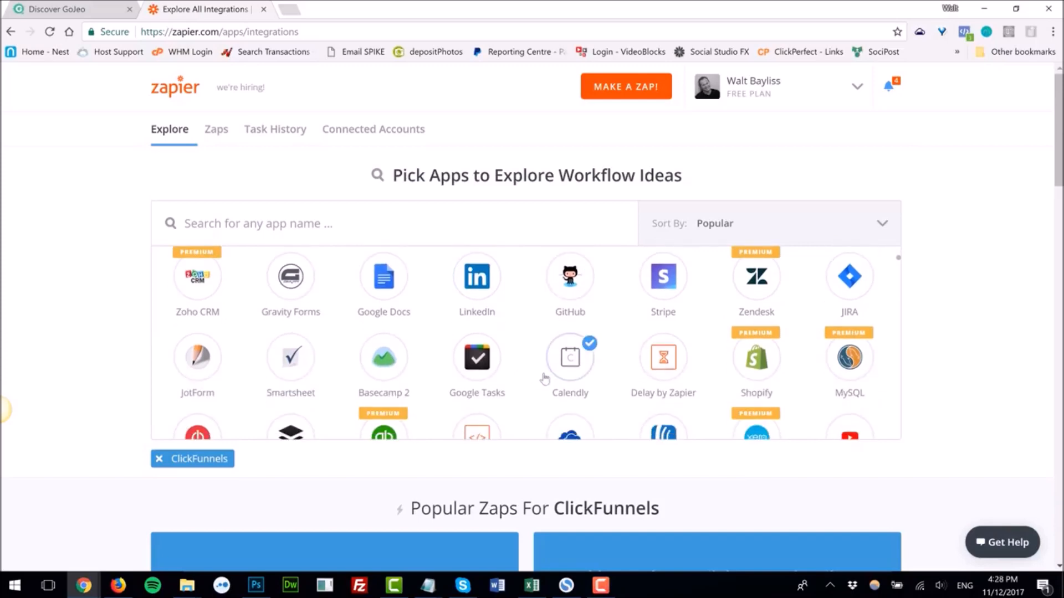
scroll(540, 377, "down", 1)
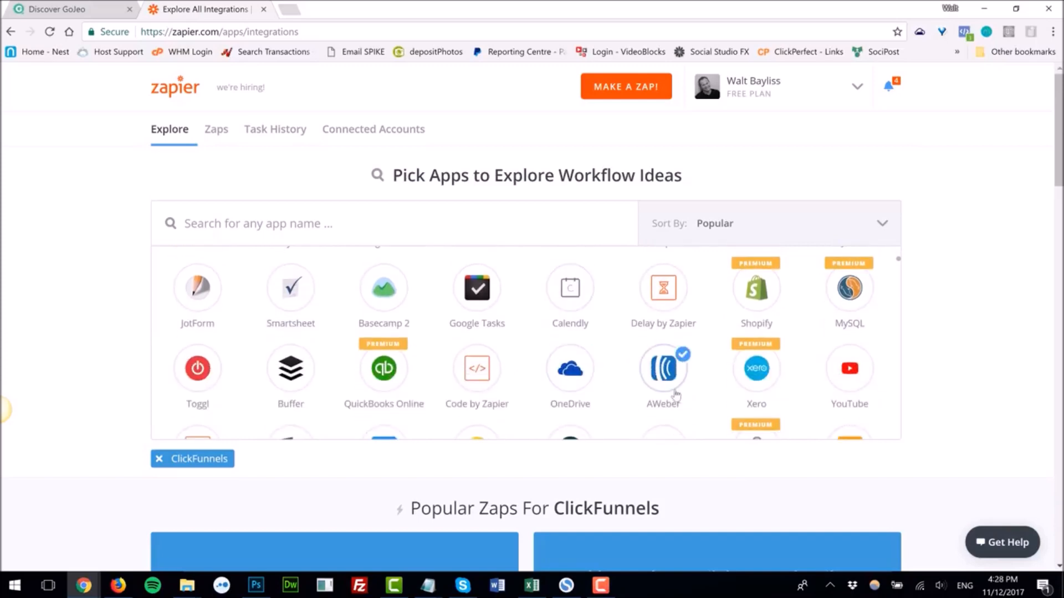
scroll(668, 391, "down", 2)
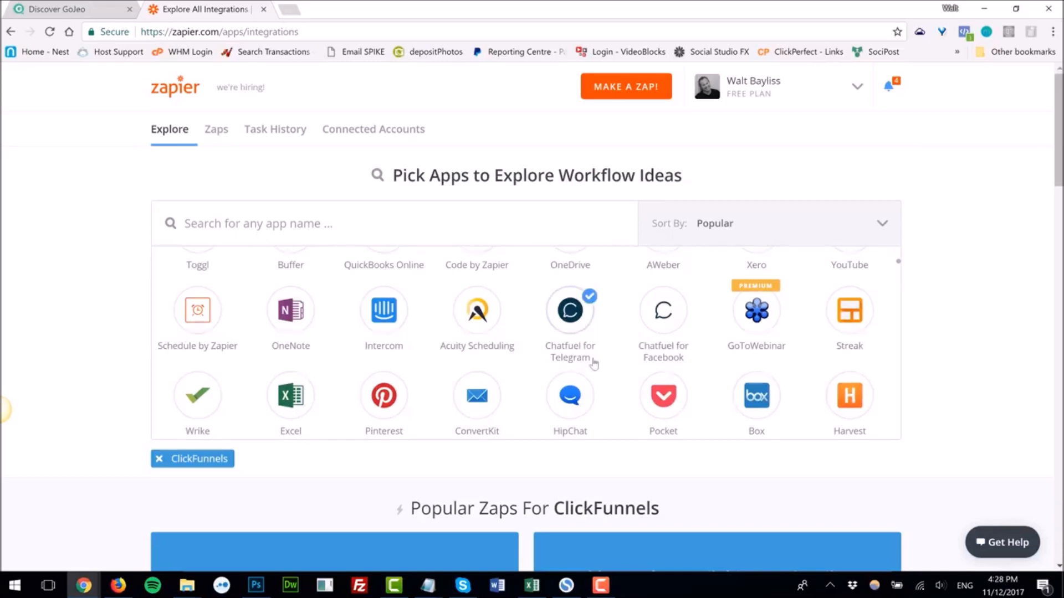
scroll(587, 356, "up", 5)
Step: Back in the Discover tab, try saving the blank new automation rule, then close the rule dialog
left_click(65, 11)
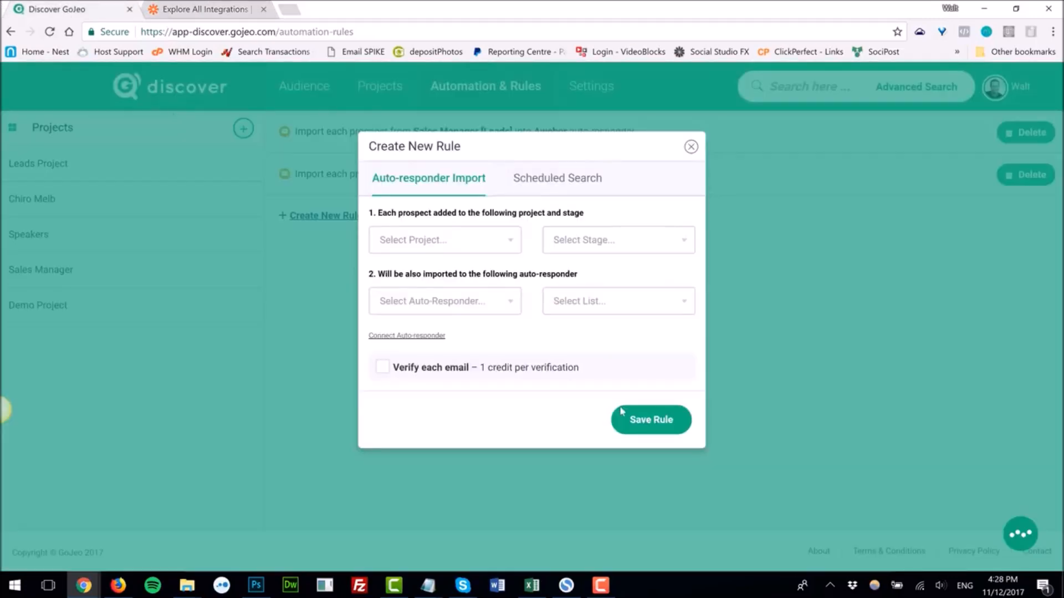
left_click(657, 424)
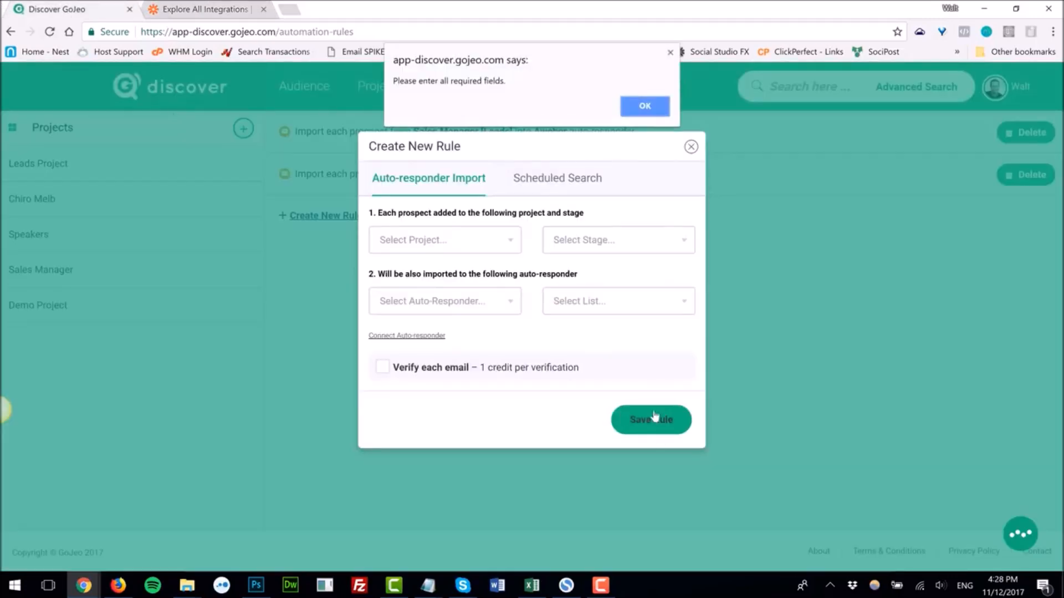
left_click(661, 109)
left_click(691, 146)
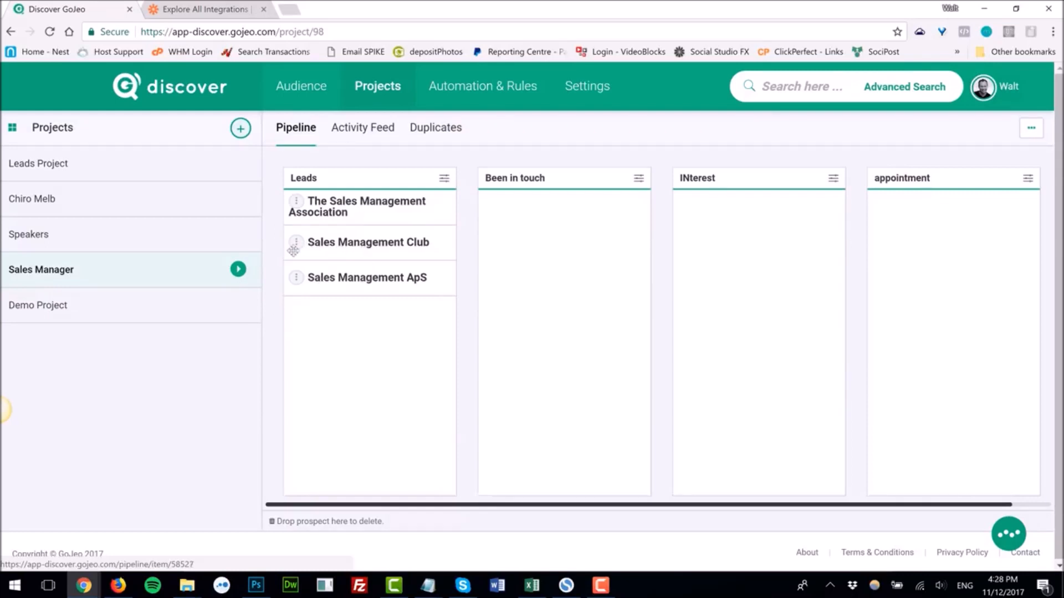
Step: Move the Sales Management Club prospect through Been in touch into the INterest pipeline stage
left_click_drag(298, 245, 487, 233)
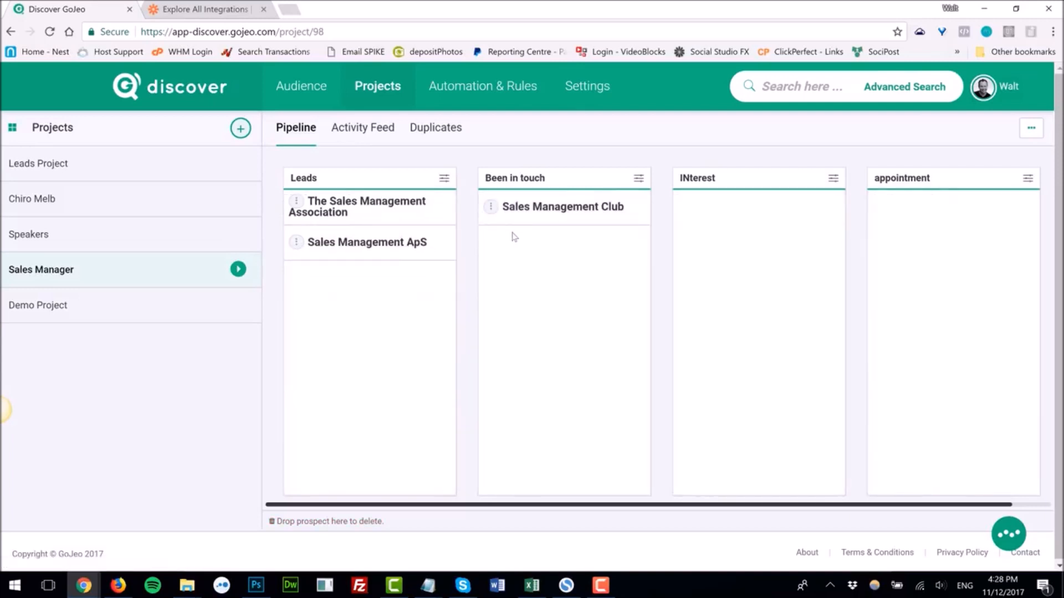
left_click_drag(491, 206, 694, 217)
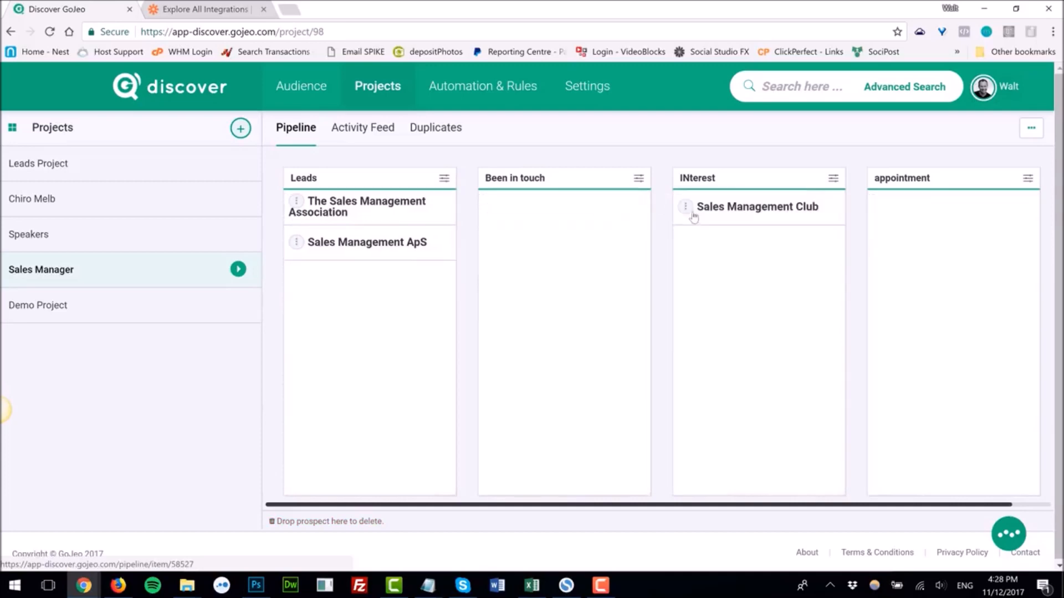
left_click(487, 102)
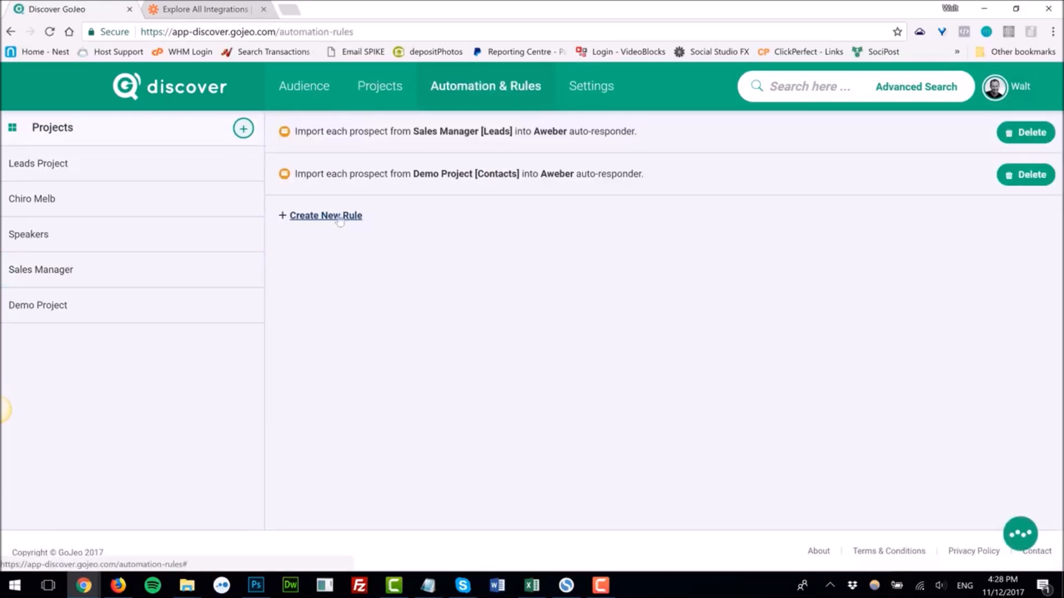
left_click(344, 216)
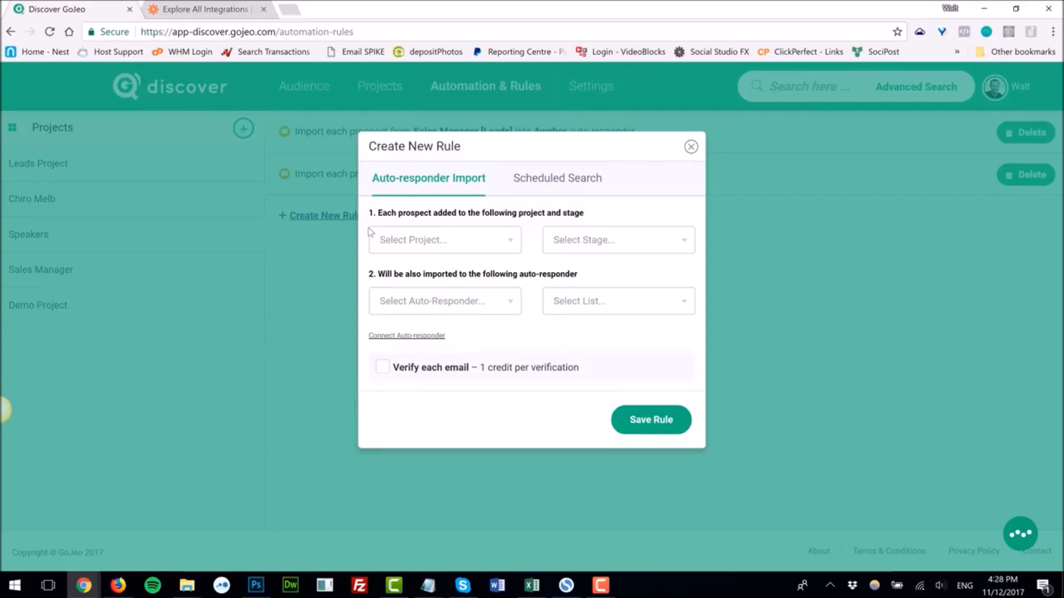
left_click(242, 8)
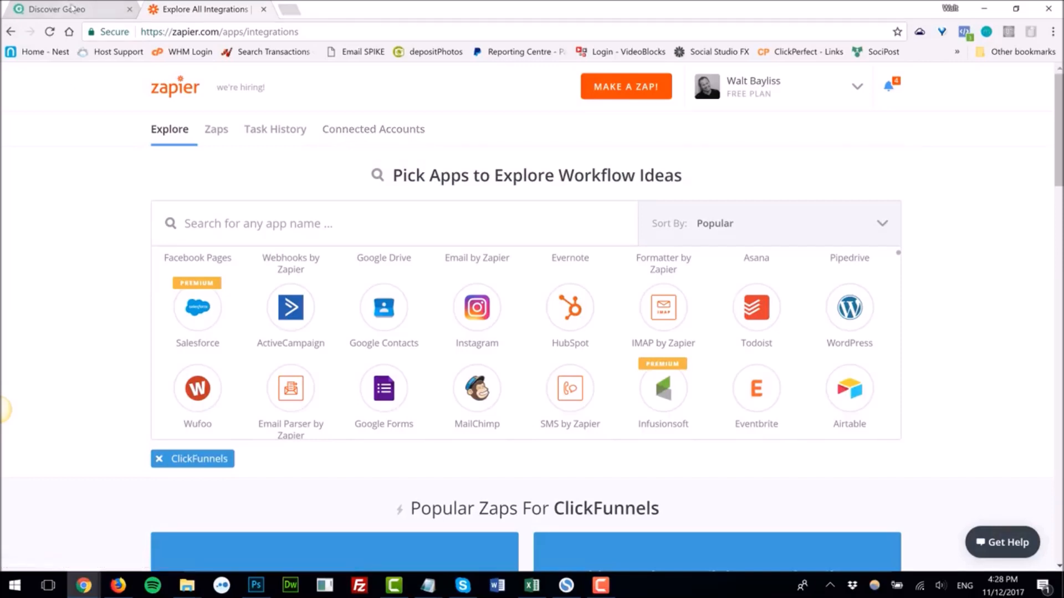
left_click(66, 10)
left_click(690, 146)
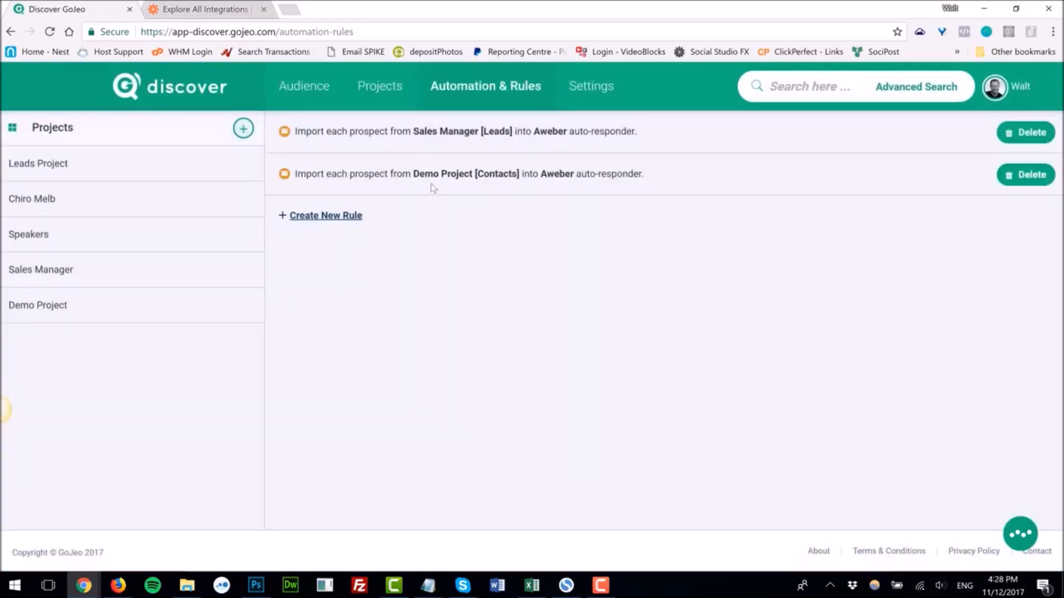
Step: Start a new Scheduled Search rule and review its search platform options without saving it
left_click(56, 280)
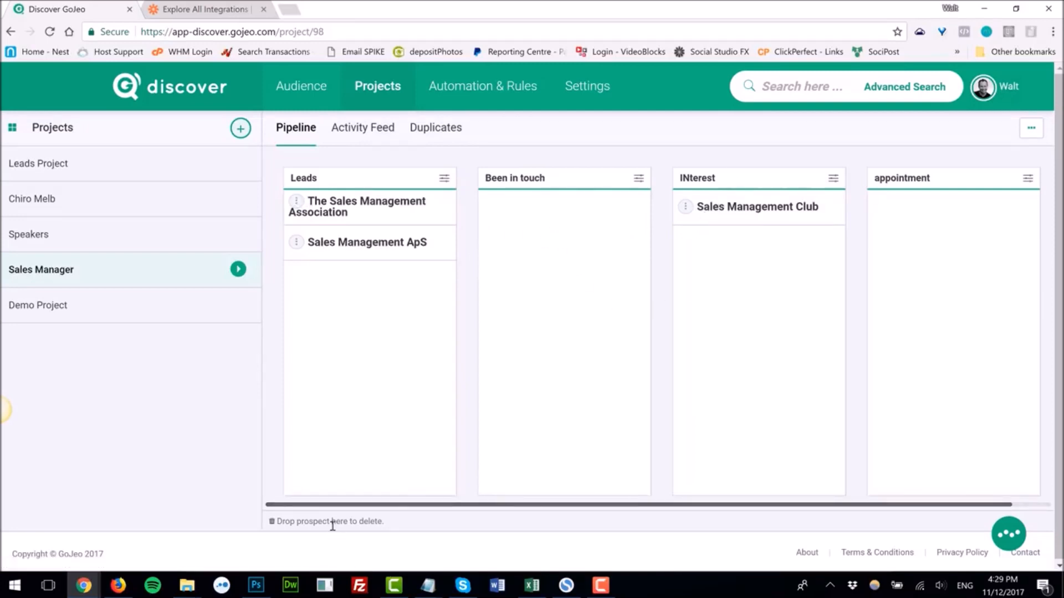
left_click(491, 86)
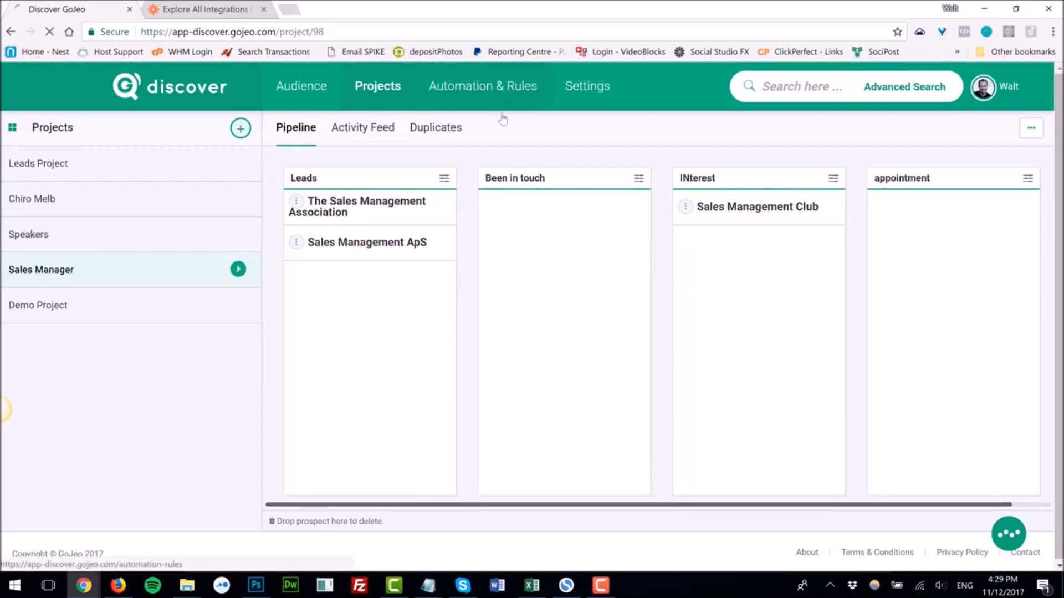
left_click(323, 214)
left_click(535, 178)
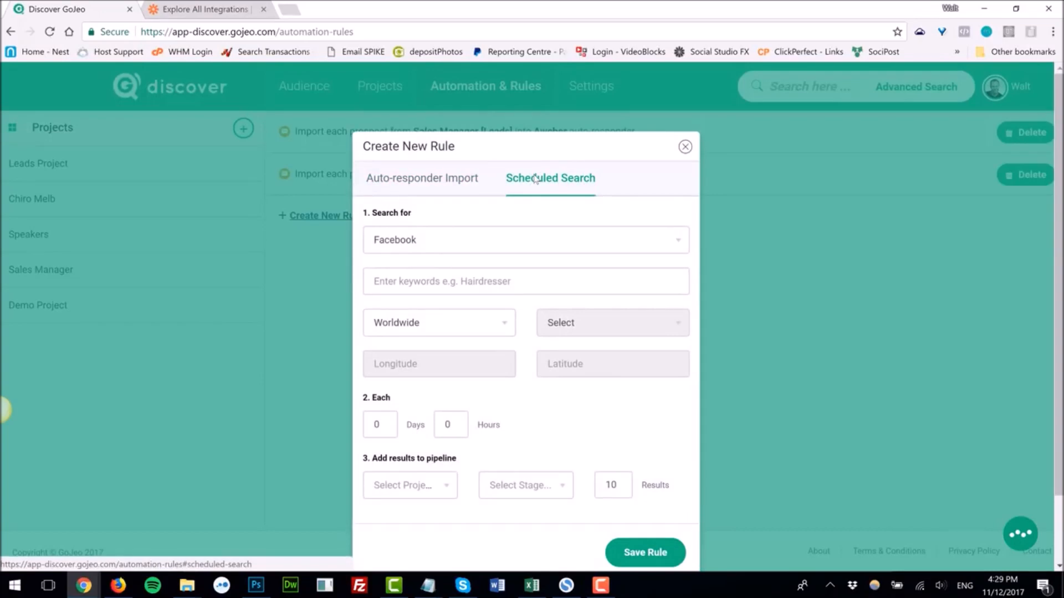
left_click(675, 244)
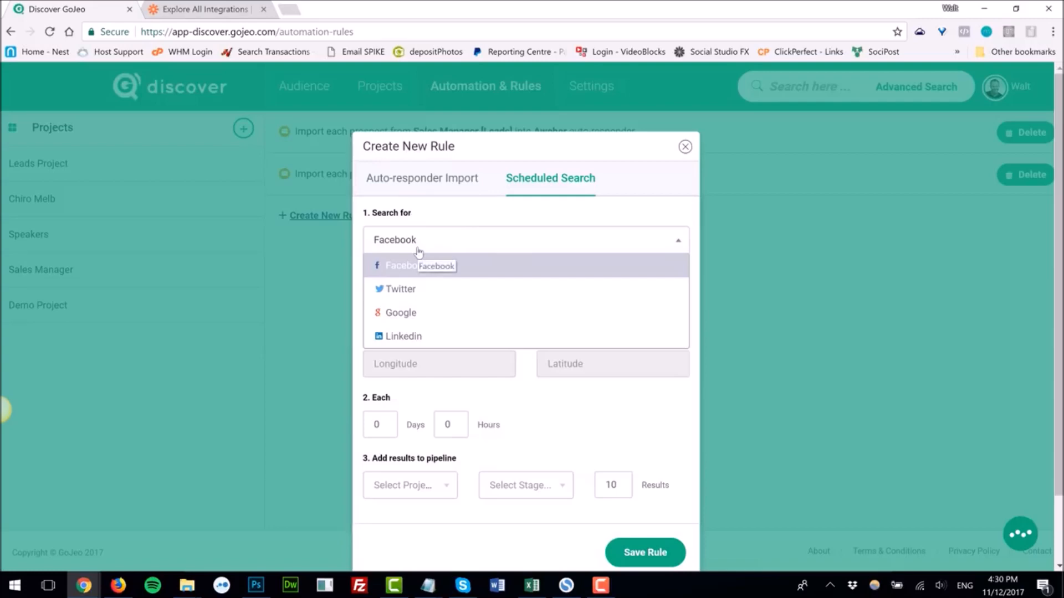
left_click(321, 311)
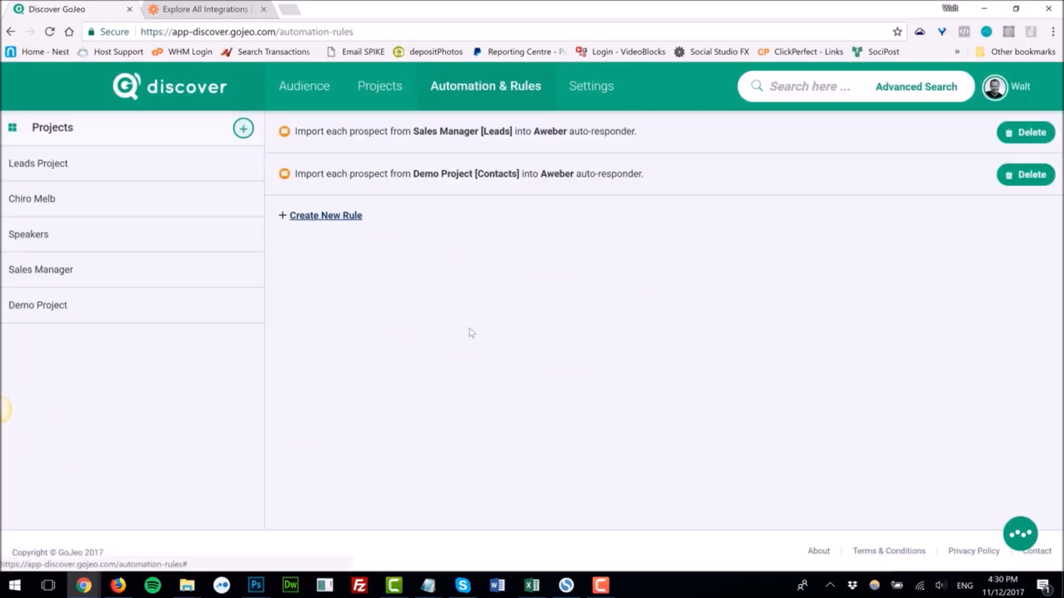
Step: Return to the Discover dashboard
left_click(183, 86)
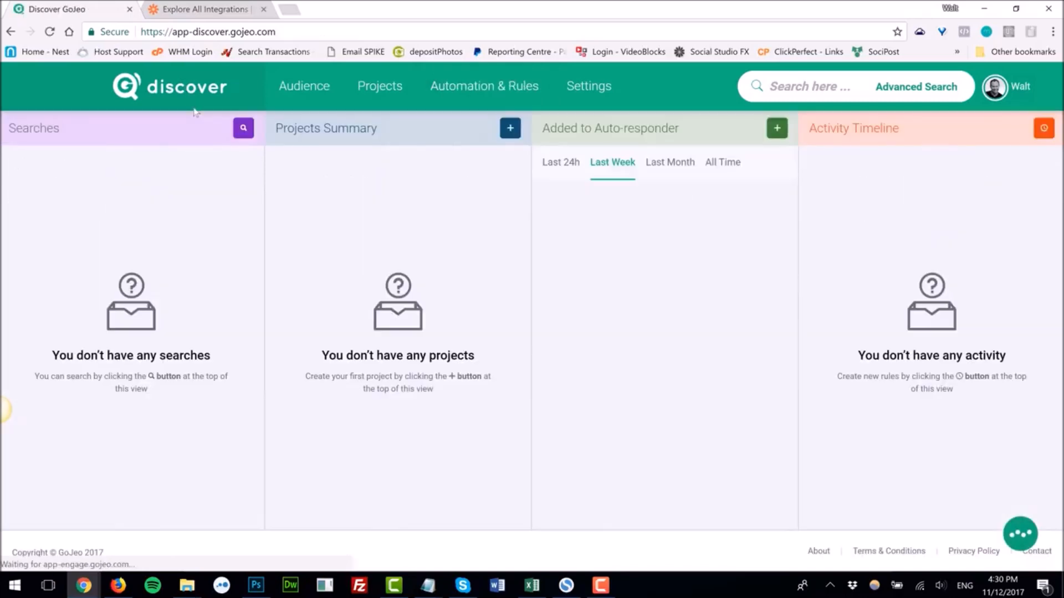